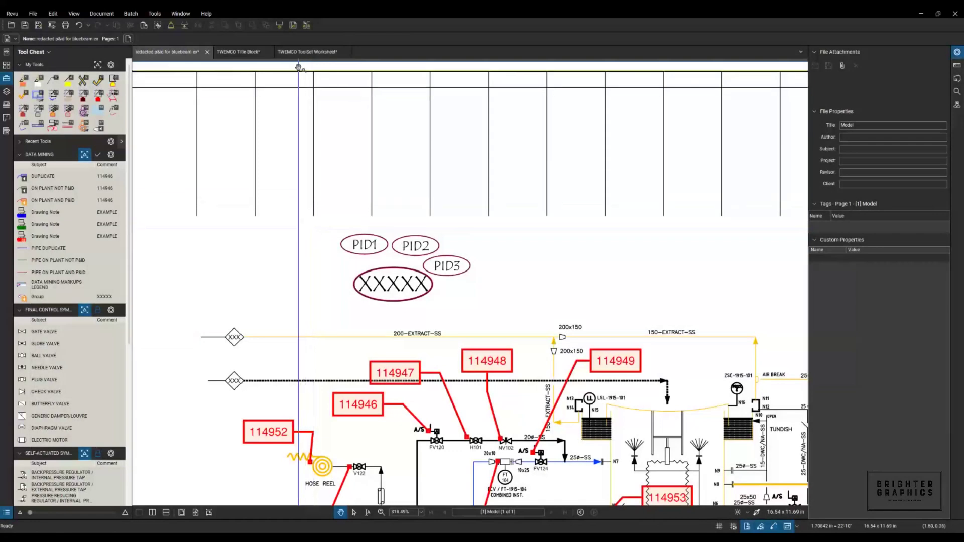
Step: Switch from the redacted P&ID to the TWEMCO Title Block drawing
left_click(249, 53)
Step: Zoom out to the full sheet, then zoom in on column K-01 and vessel B-01
scroll(580, 294, "down", 5)
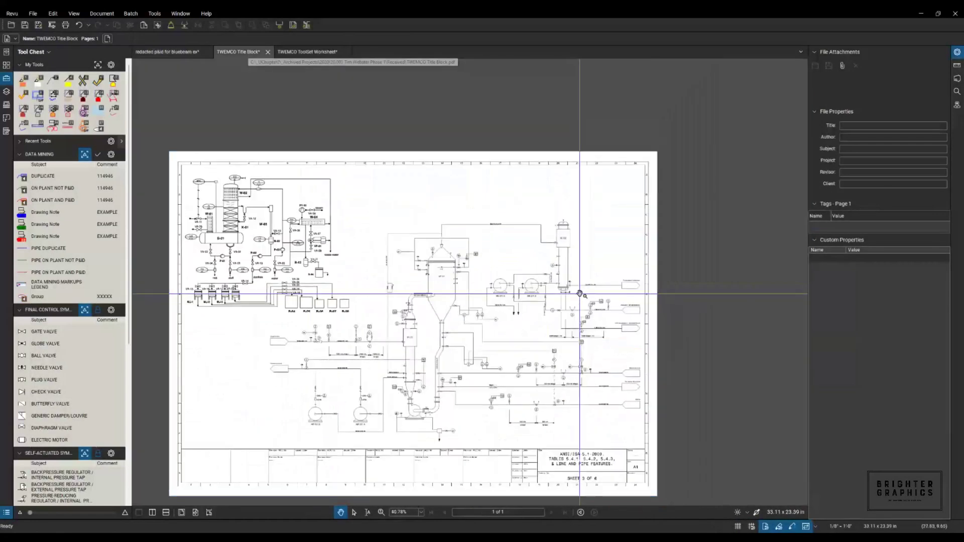
scroll(454, 278, "up", 1)
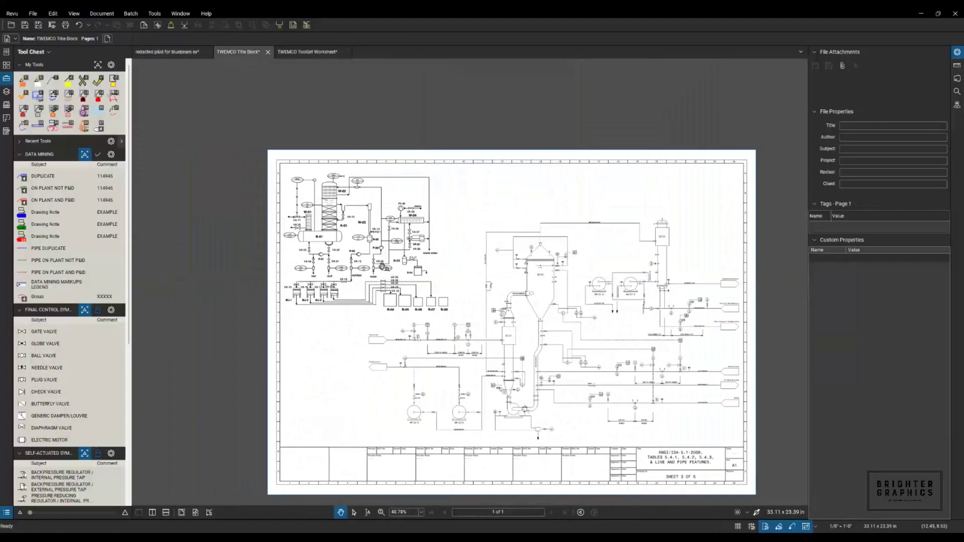
scroll(434, 279, "up", 5)
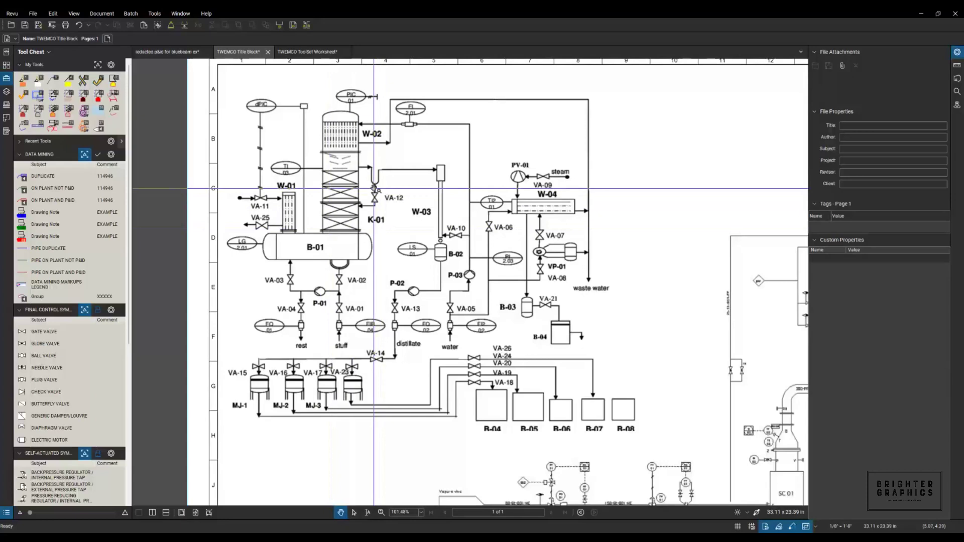
scroll(373, 191, "up", 3)
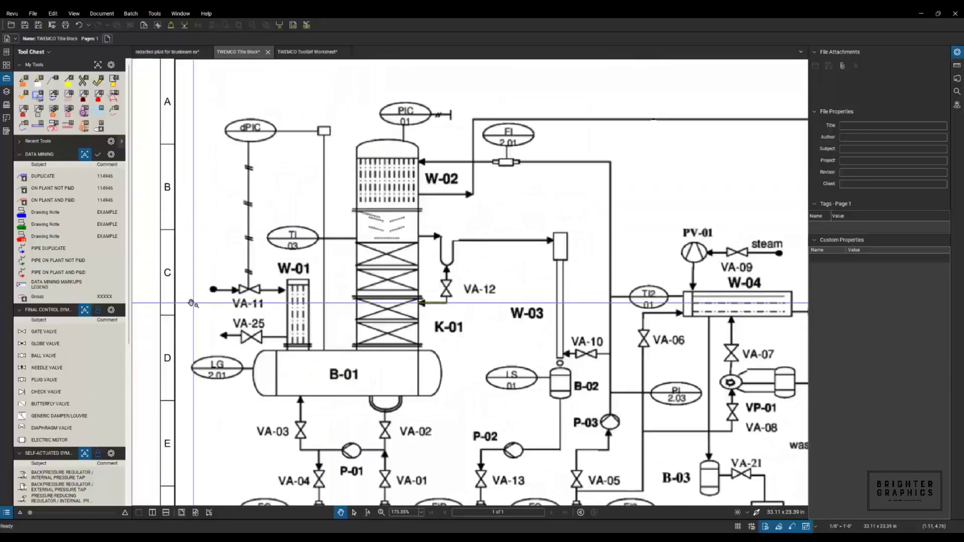
Step: Draw a red 'Pipe on Plant and P&ID' line from atop K-01 across and down into PV-01
left_click(22, 275)
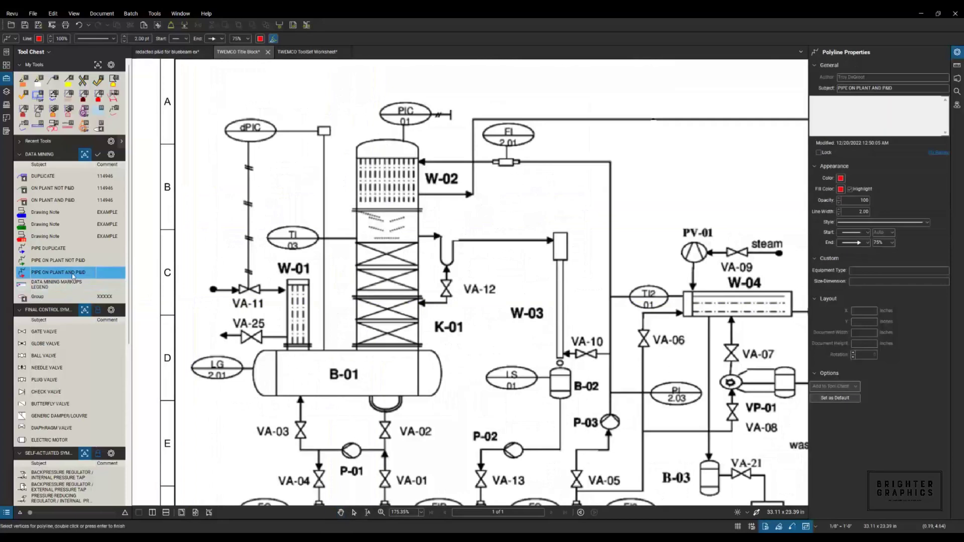
left_click(367, 142)
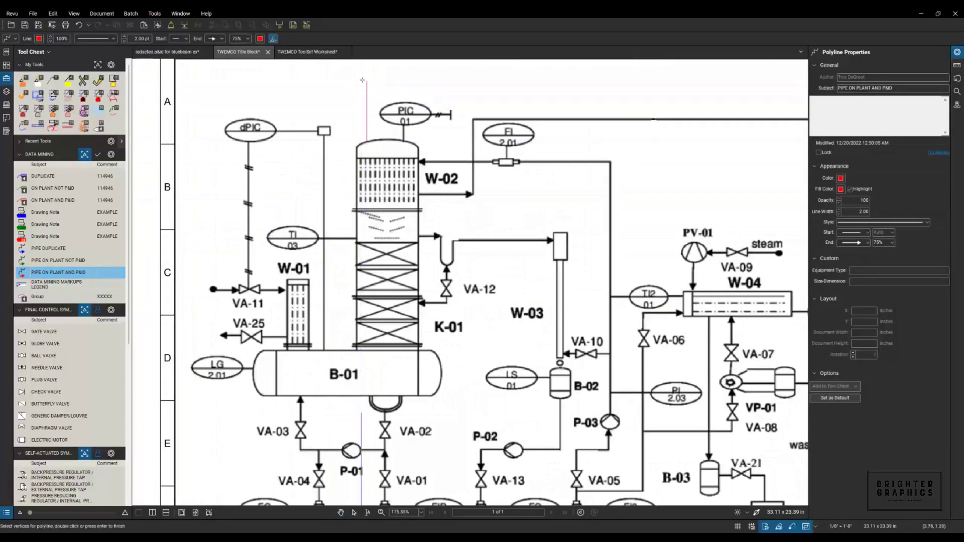
left_click(362, 78)
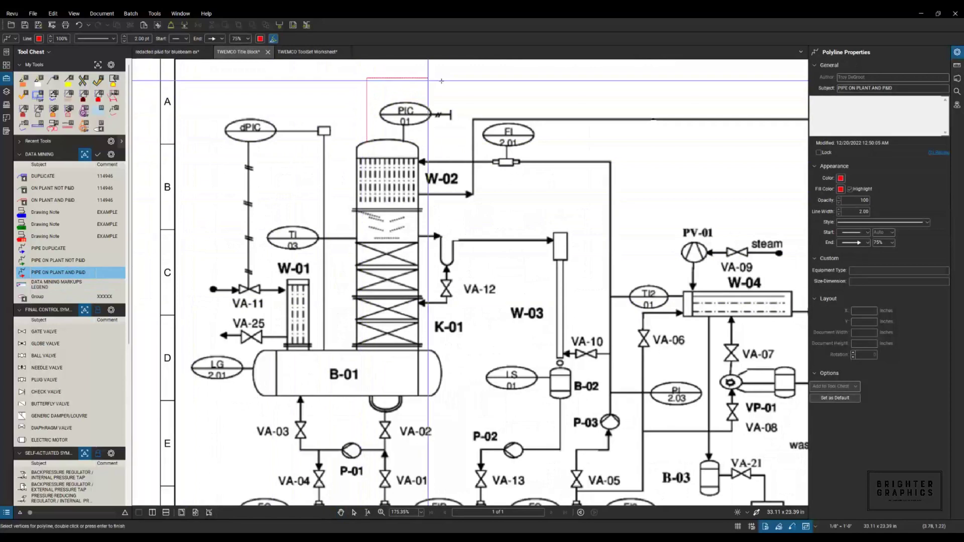
left_click(653, 92)
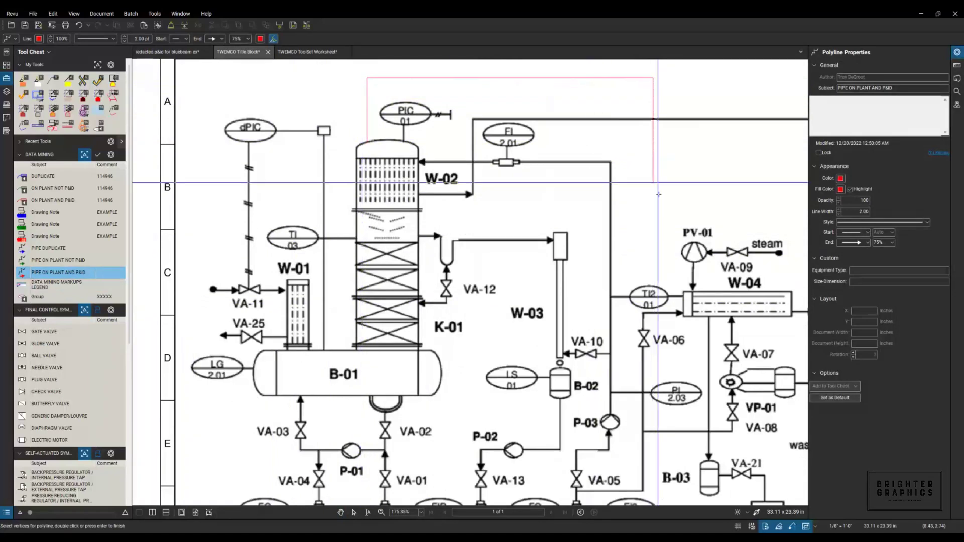
double_click(654, 253)
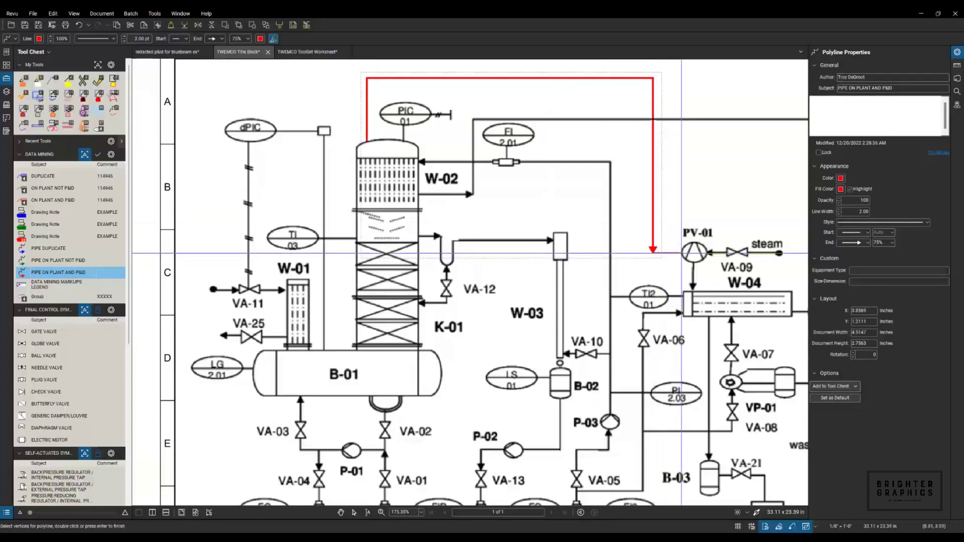
double_click(682, 253)
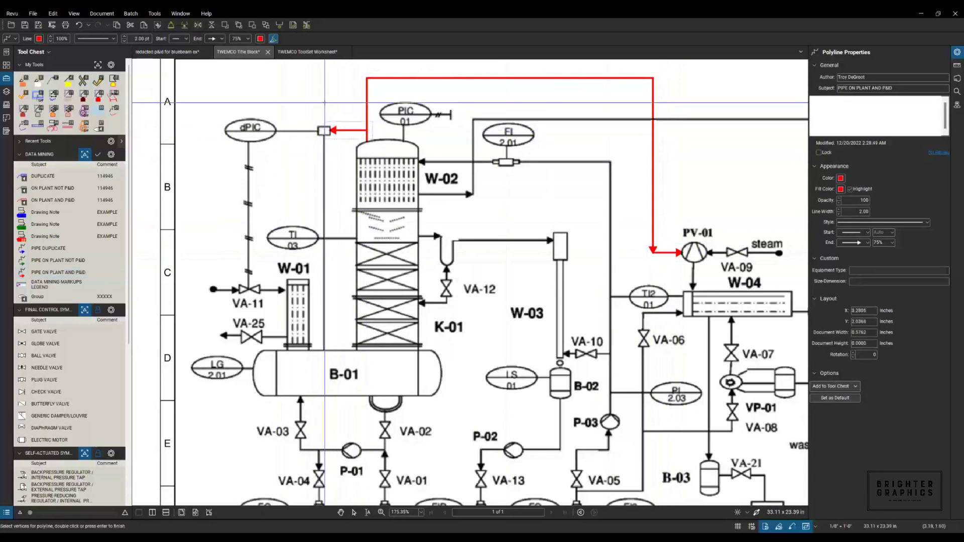
Step: Add a second red arrowed pipe rising from the PIC line
key("Escape")
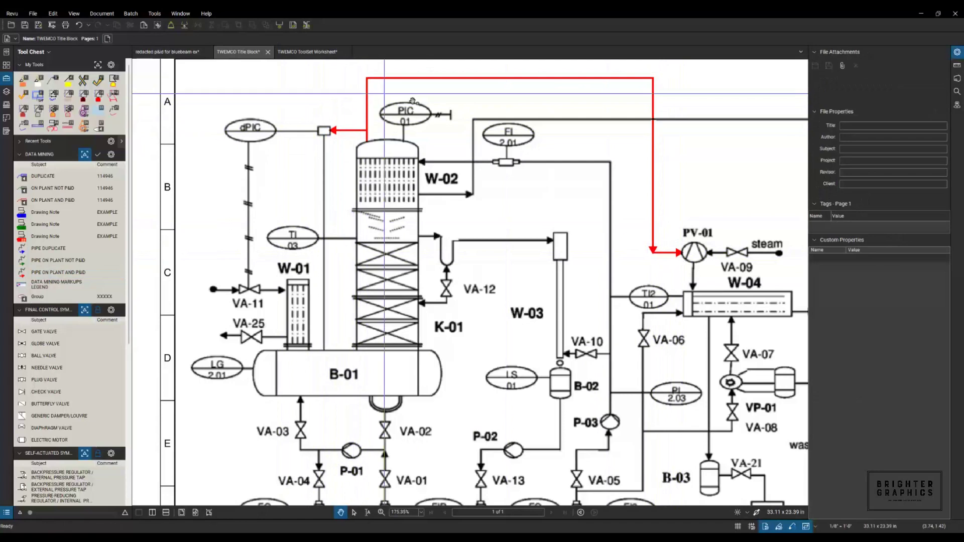
left_click(26, 275)
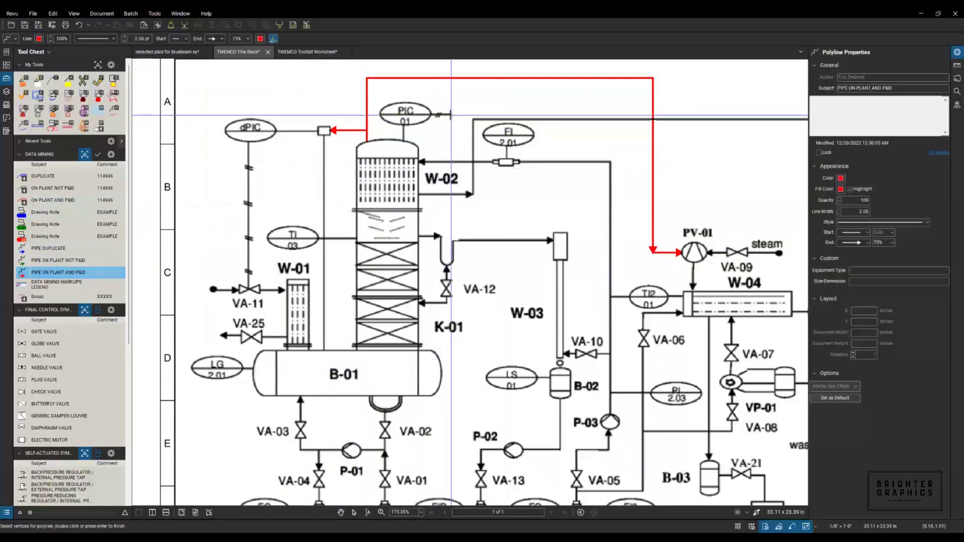
double_click(451, 78)
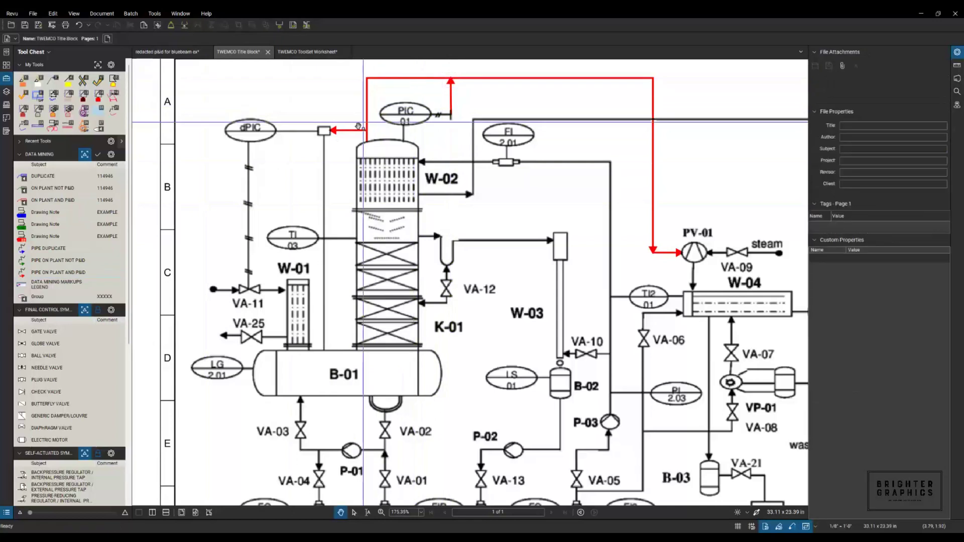
Step: Place gate valves beside the dPIC box and on the riser above PIC
left_click(43, 333)
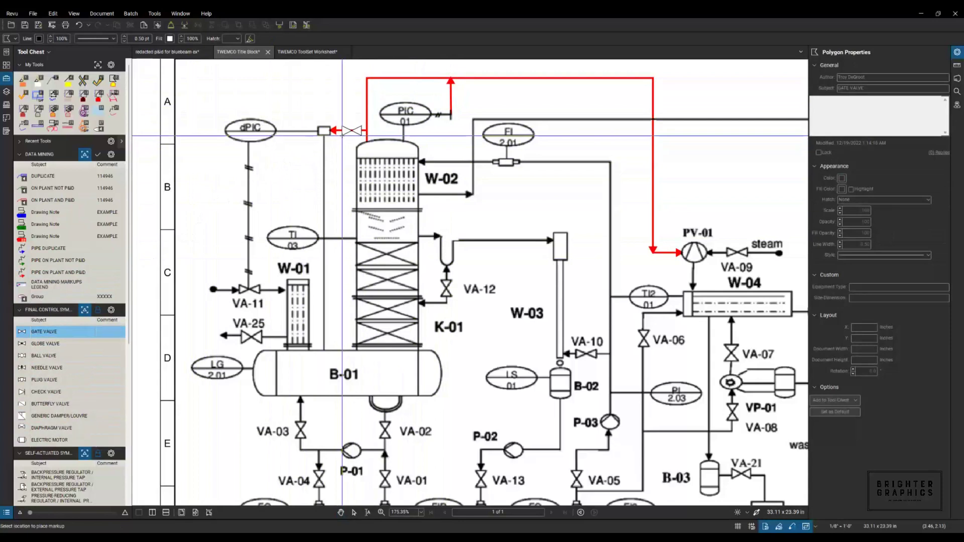
left_click(341, 135)
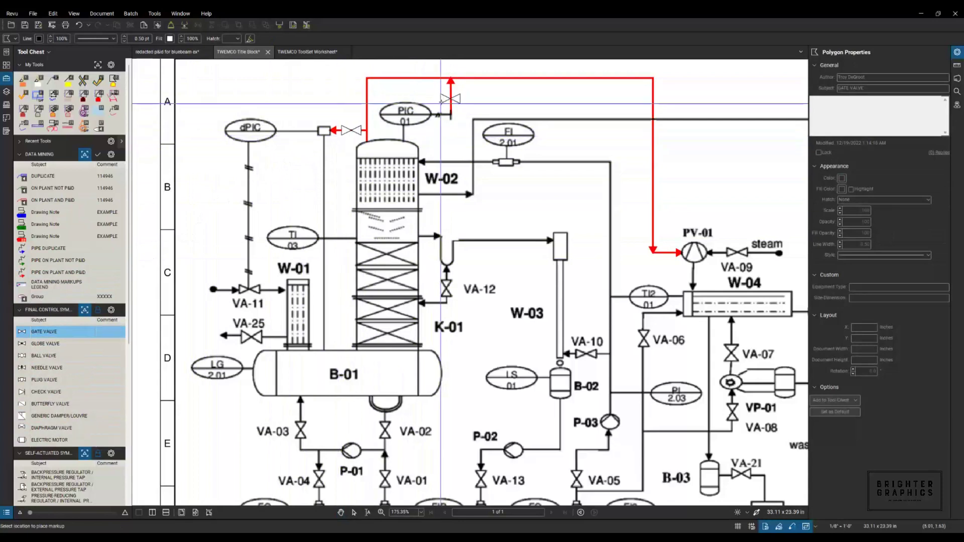
left_click(441, 101)
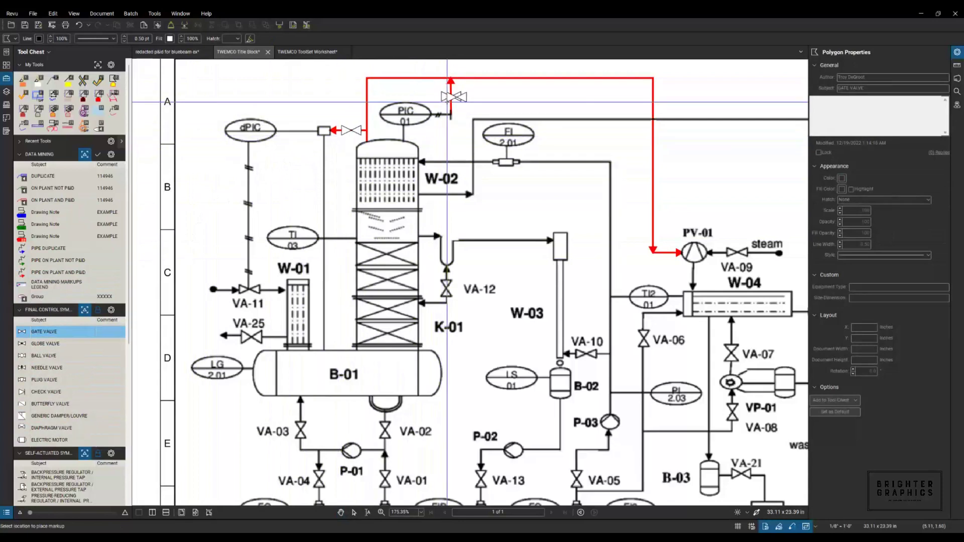
key("Escape")
Step: Rotate the riser's gate valve 270° so it sits vertically on the pipe
left_click(460, 98)
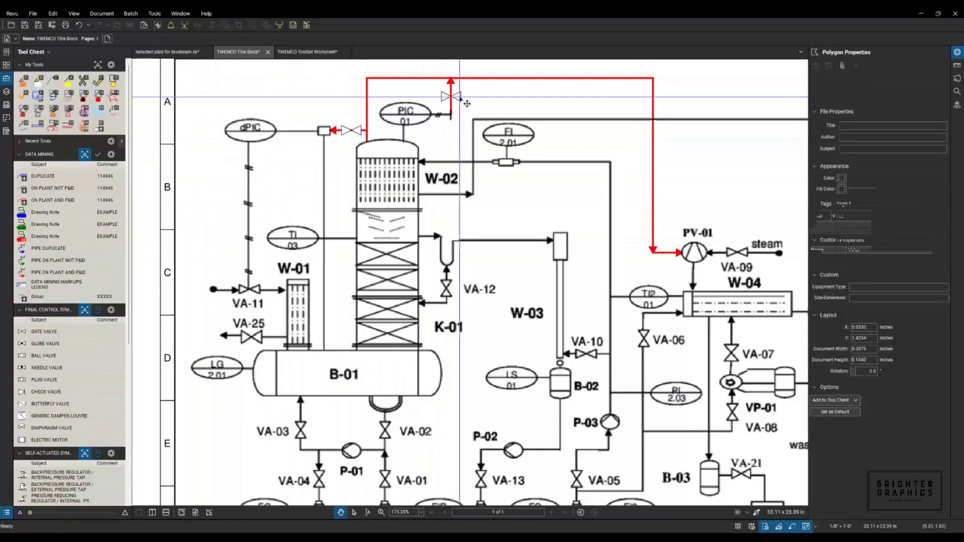
left_click(451, 78)
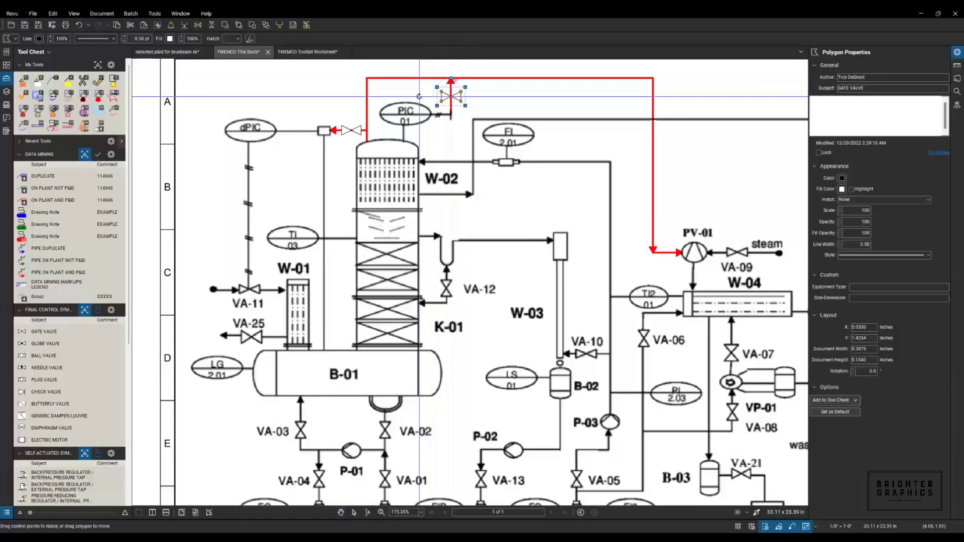
left_click_drag(420, 96, 420, 97)
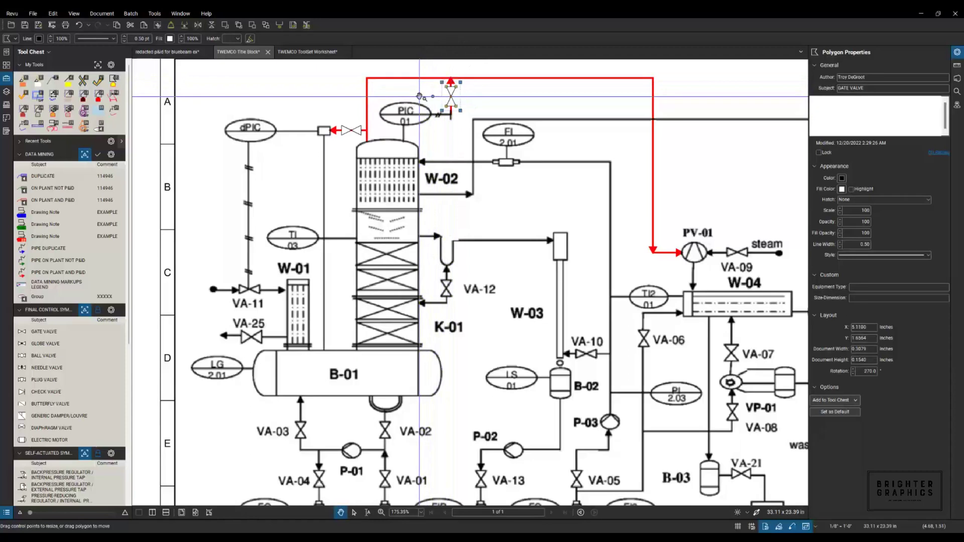
left_click(500, 98)
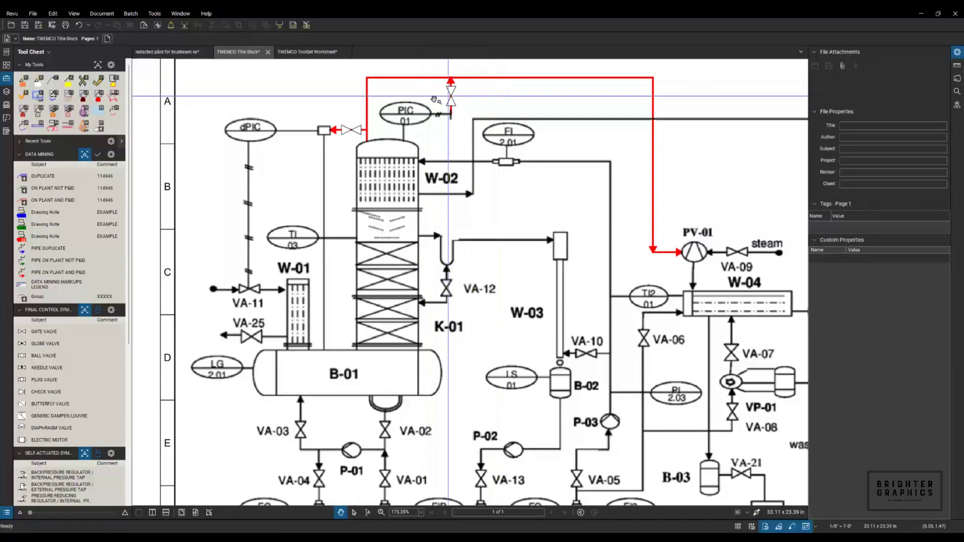
Step: Draw a green 'Pipe on Plant Not P&ID' line from near VA-24 across and down into tank B-08
scroll(358, 152, "down", 3)
scroll(359, 153, "down", 1)
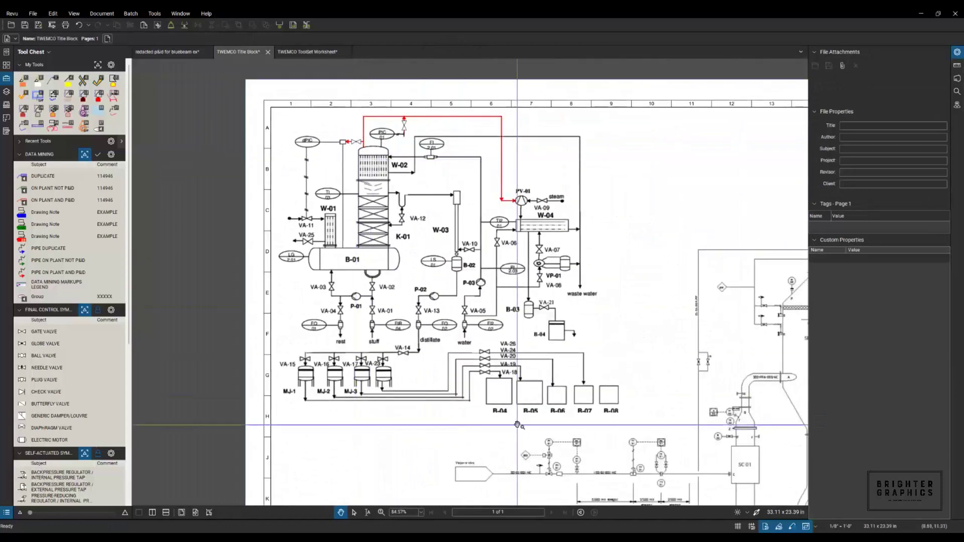
scroll(502, 427, "up", 3)
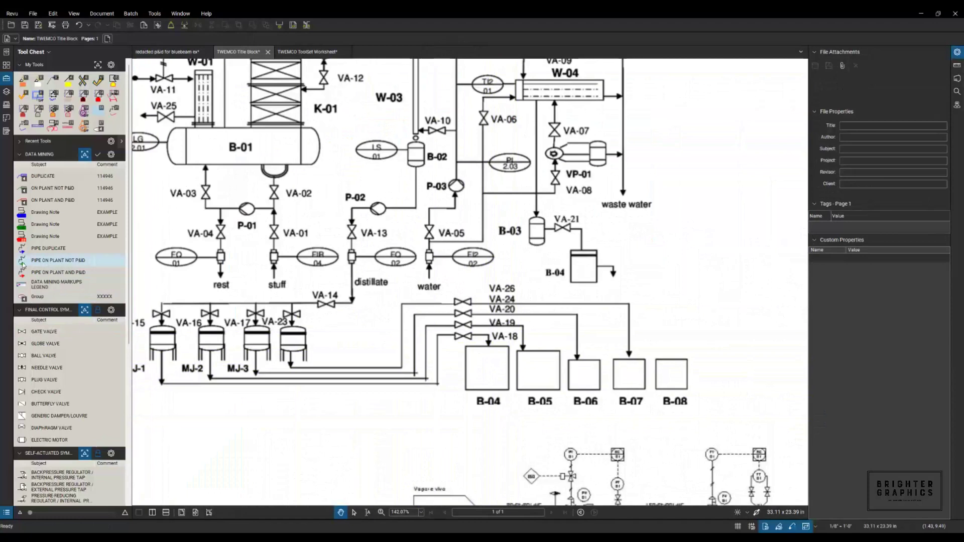
left_click(23, 262)
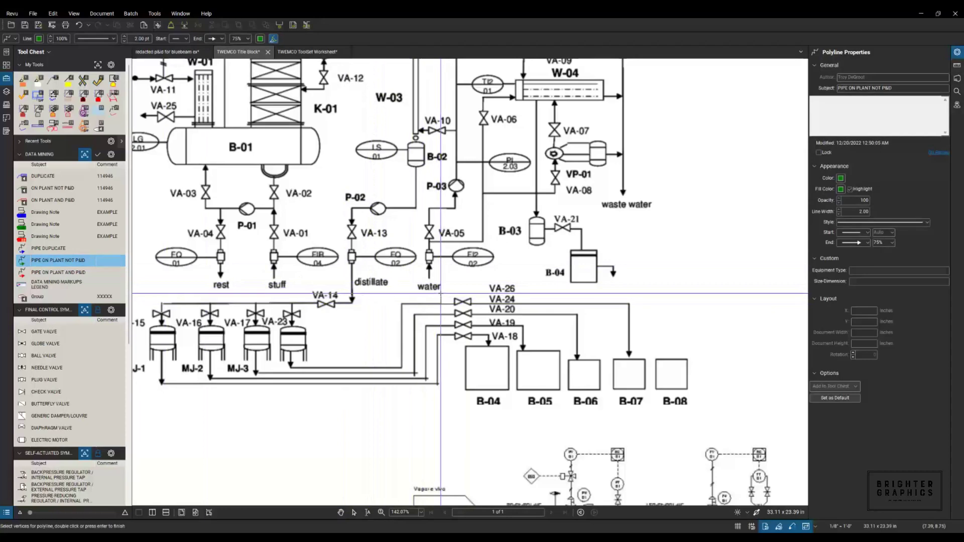
left_click(441, 293)
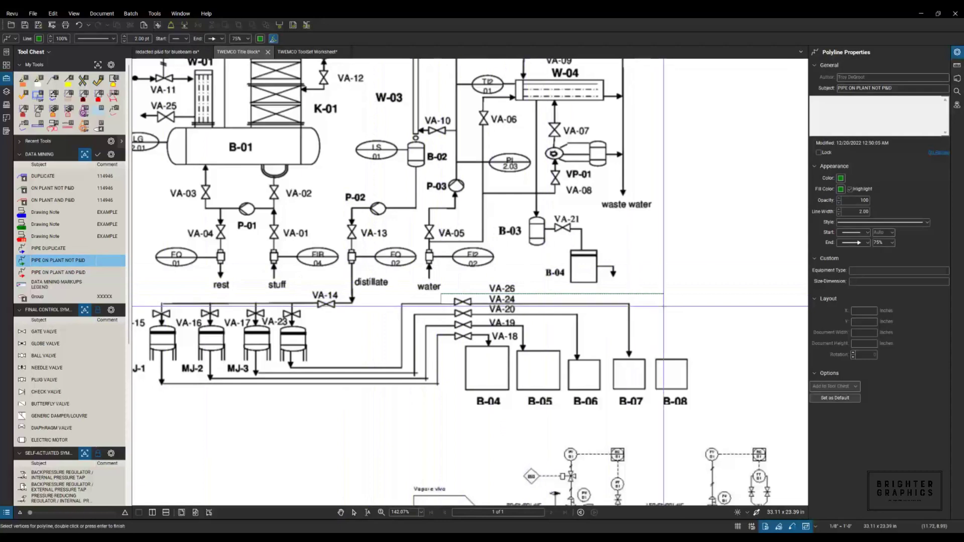
left_click(671, 307)
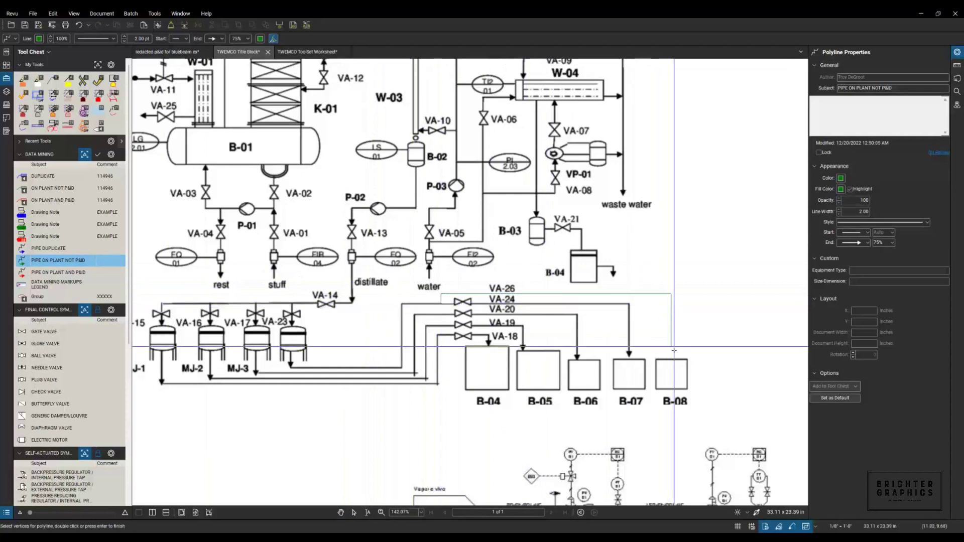
double_click(671, 358)
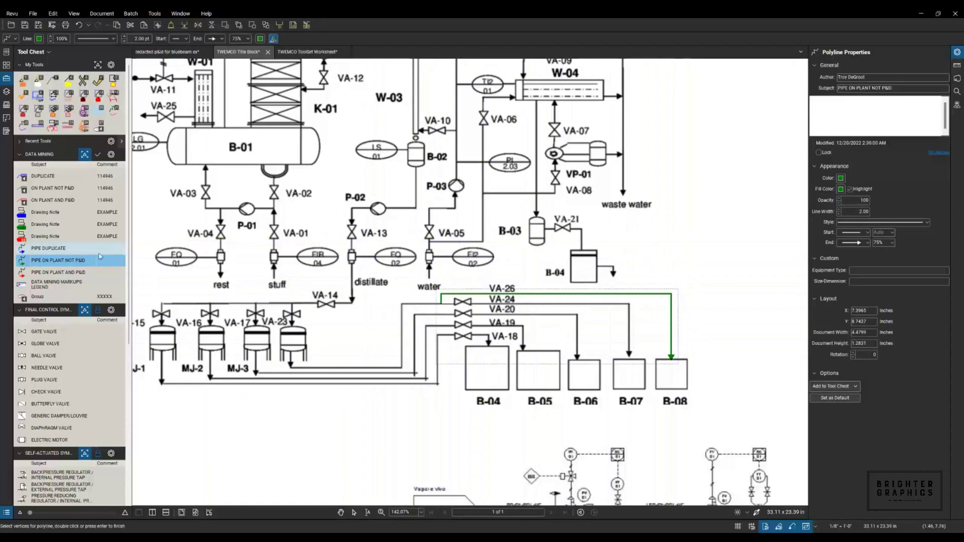
Step: Cancel the Gate Valve tool and zoom to about 82% showing the left-hand P&ID
left_click(41, 333)
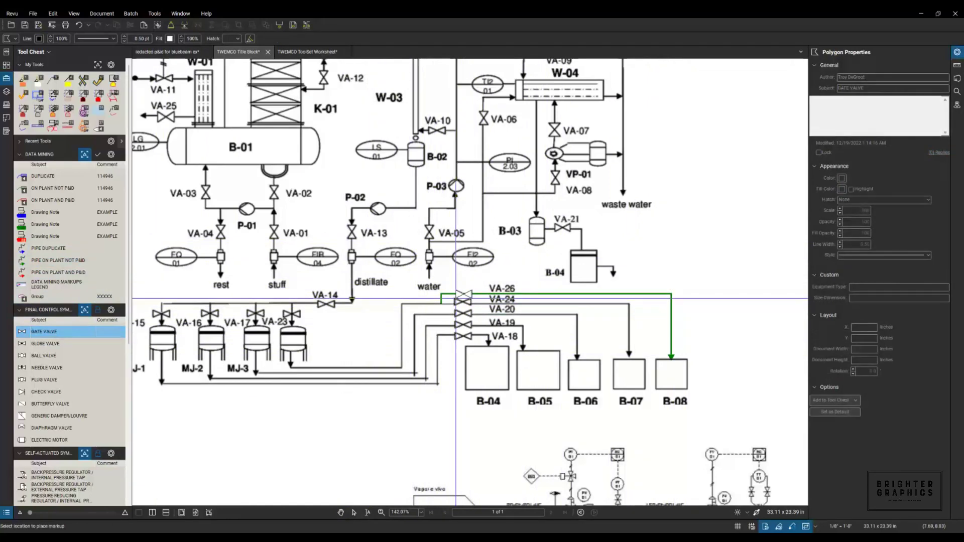
key("Escape")
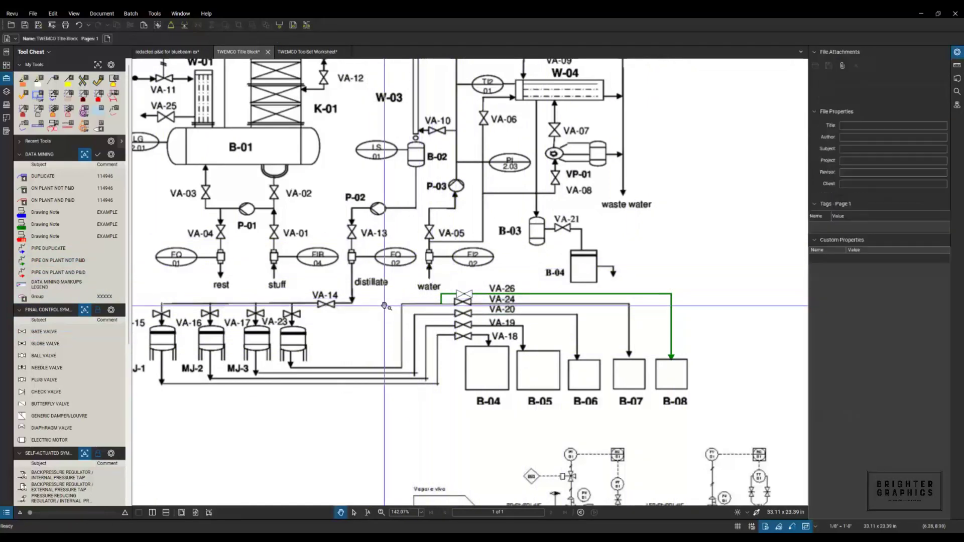
scroll(371, 307, "down", 5)
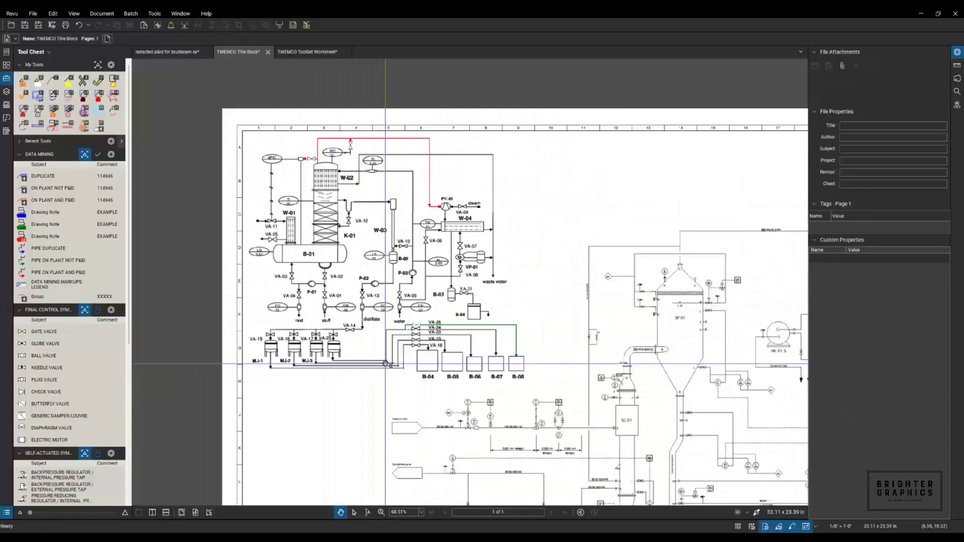
scroll(277, 223, "up", 1)
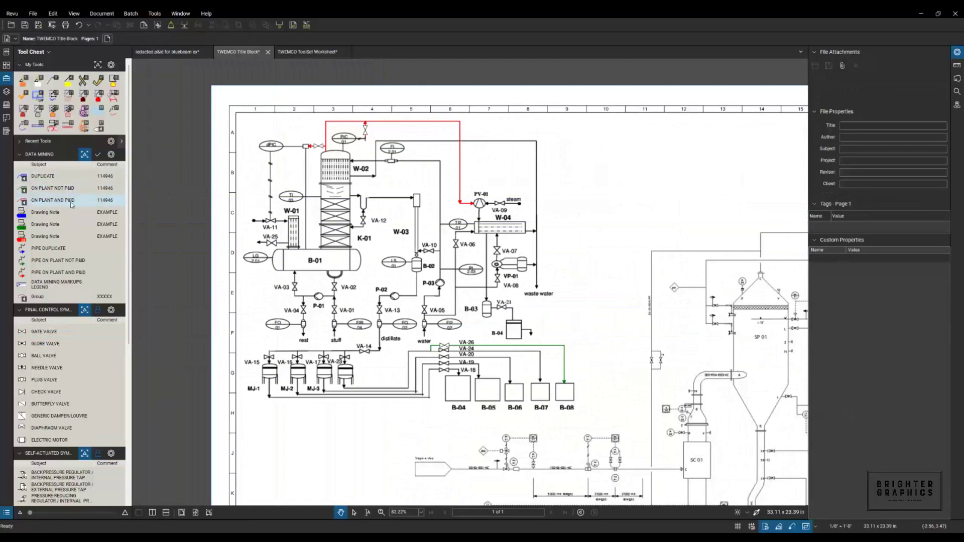
Step: Place blue Duplicate callouts near W-02 and at the steam line by PV-01
left_click(53, 176)
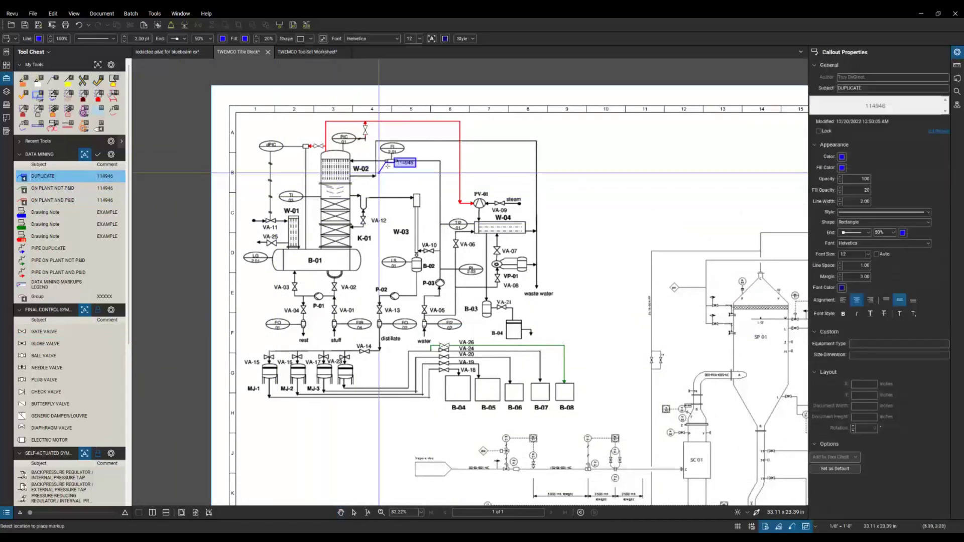
left_click(393, 161)
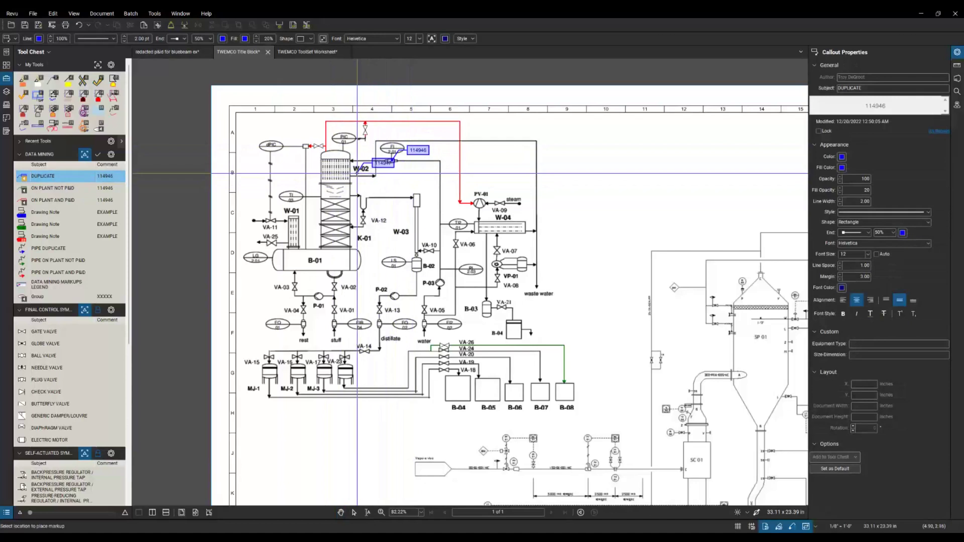
left_click(503, 204)
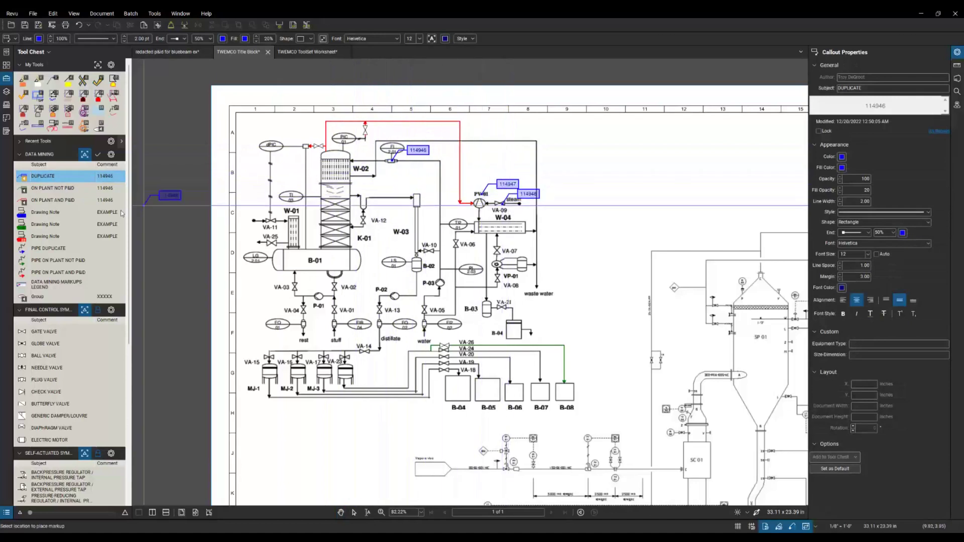
Step: Place green On Plant Not P&ID callouts 114946–114949 at VA-07, VP-01 and VA-21
left_click(43, 189)
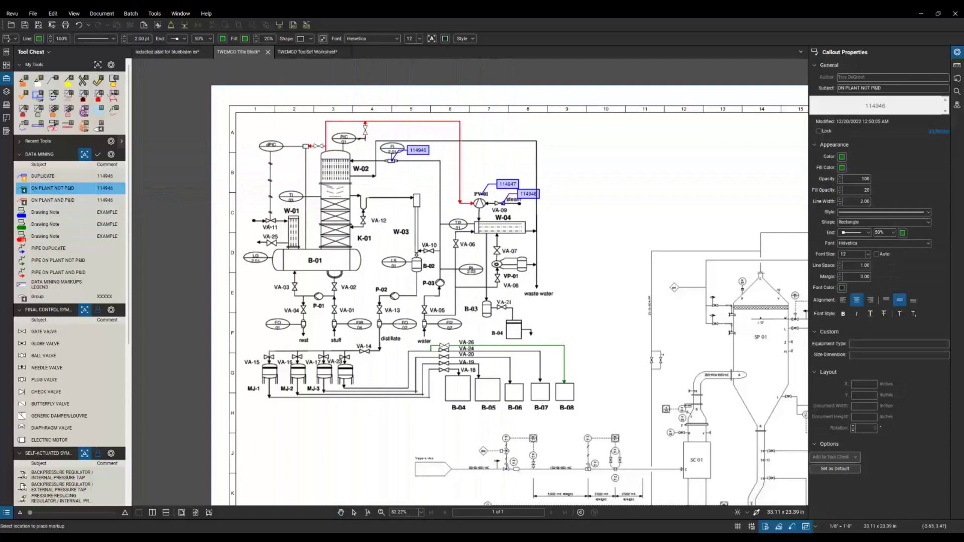
left_click(524, 262)
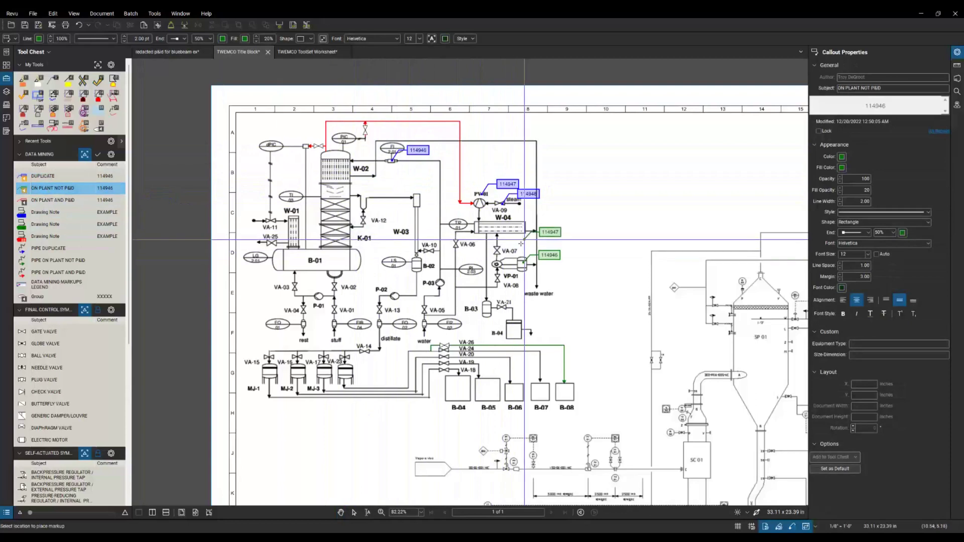
left_click(498, 250)
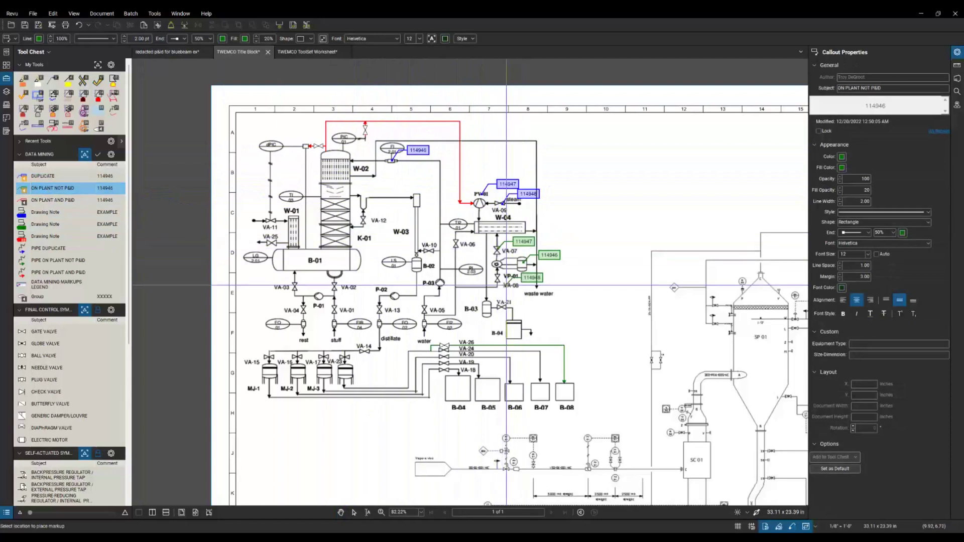
left_click(498, 277)
left_click(501, 307)
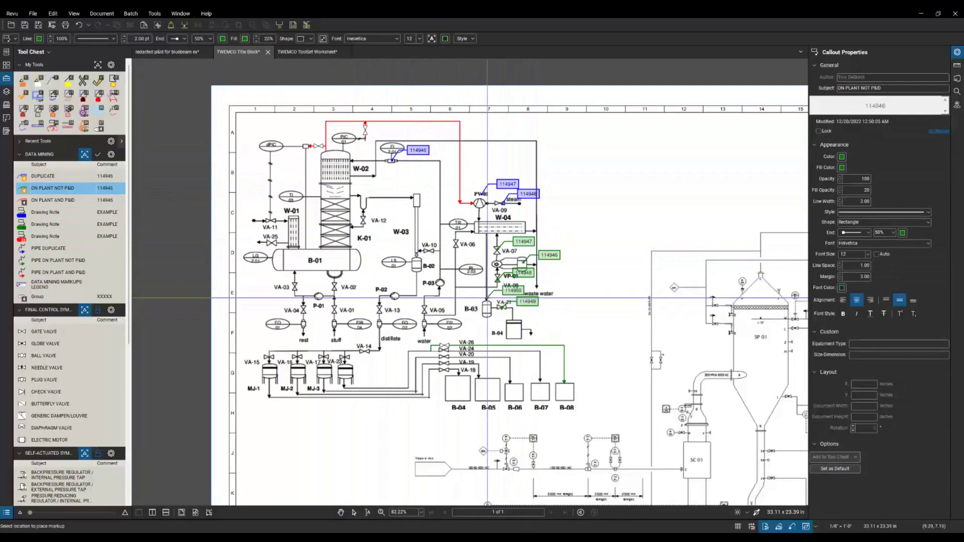
Step: Place the Data Mining Markups Legend at the sheet's upper right
key("Escape")
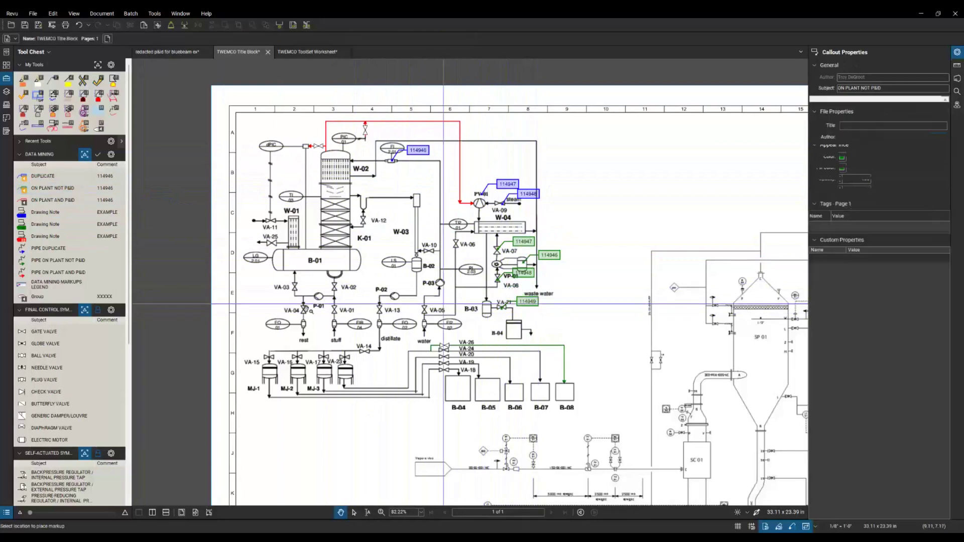
left_click(44, 285)
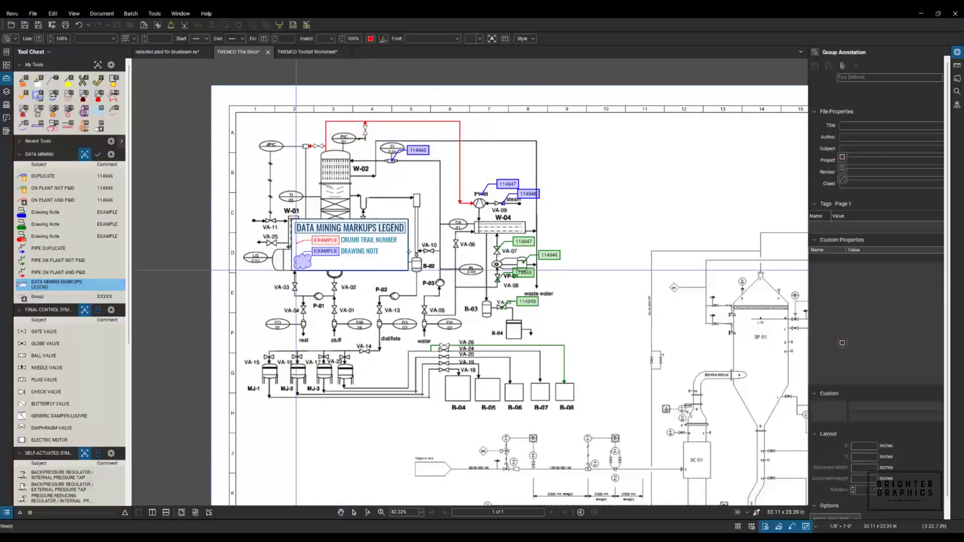
left_click(580, 185)
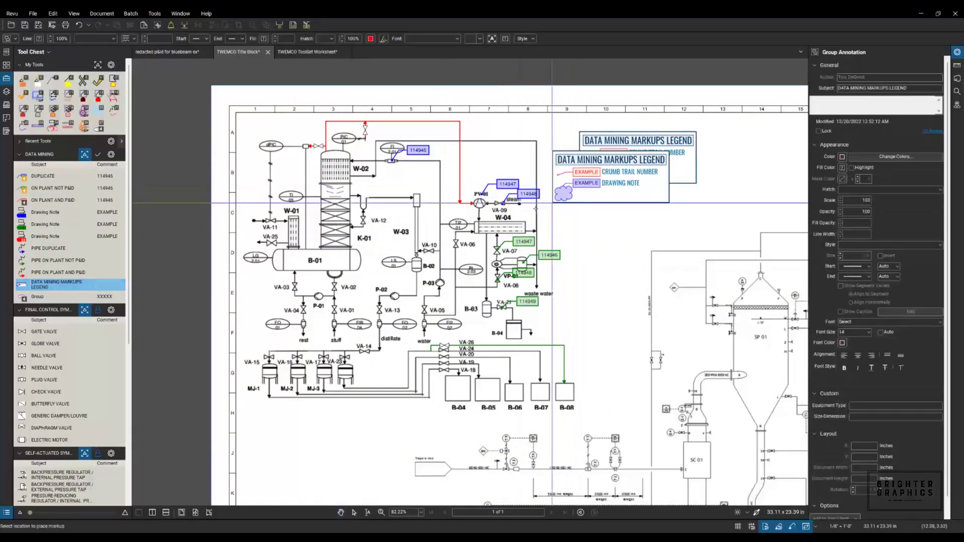
key("Escape")
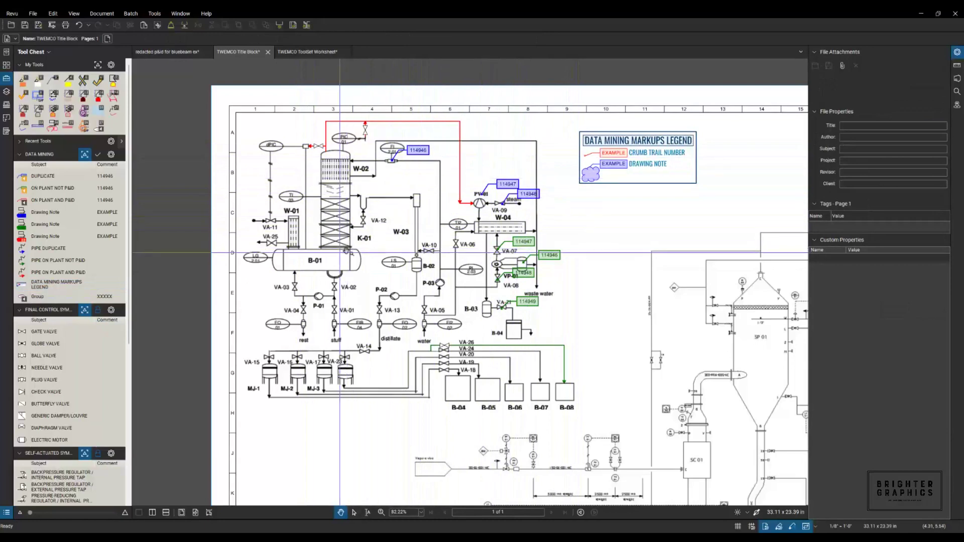
Step: Pan and zoom to about 142% on column SC 02 and pumps MK 01 S and MK 01 A
left_click_drag(393, 253, 361, 250)
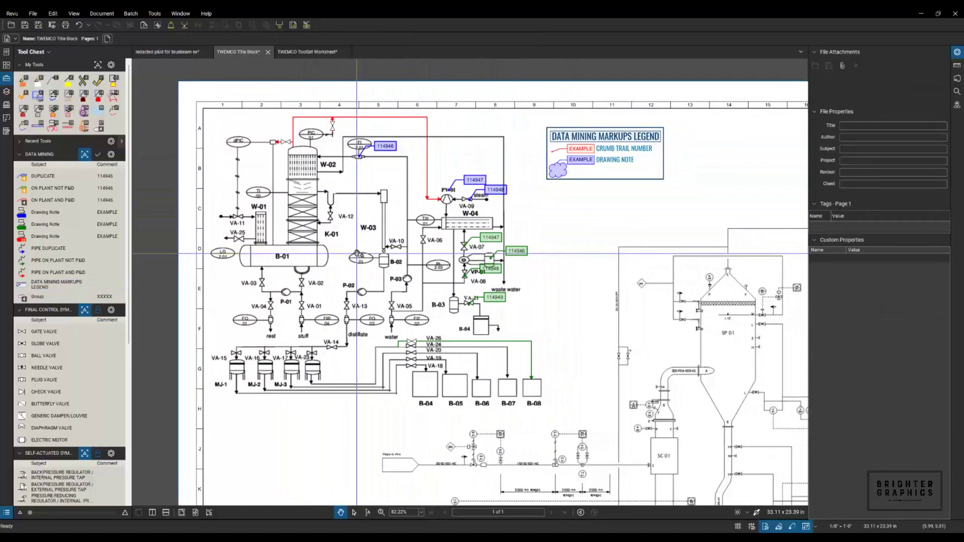
left_click_drag(451, 305, 432, 290)
scroll(432, 291, "down", 2)
scroll(432, 290, "right", 10)
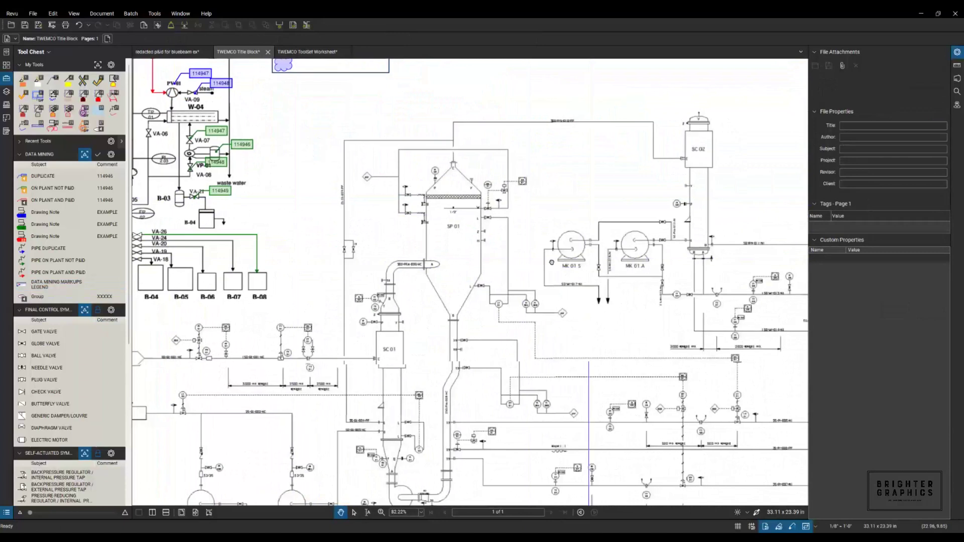
scroll(590, 204, "up", 3)
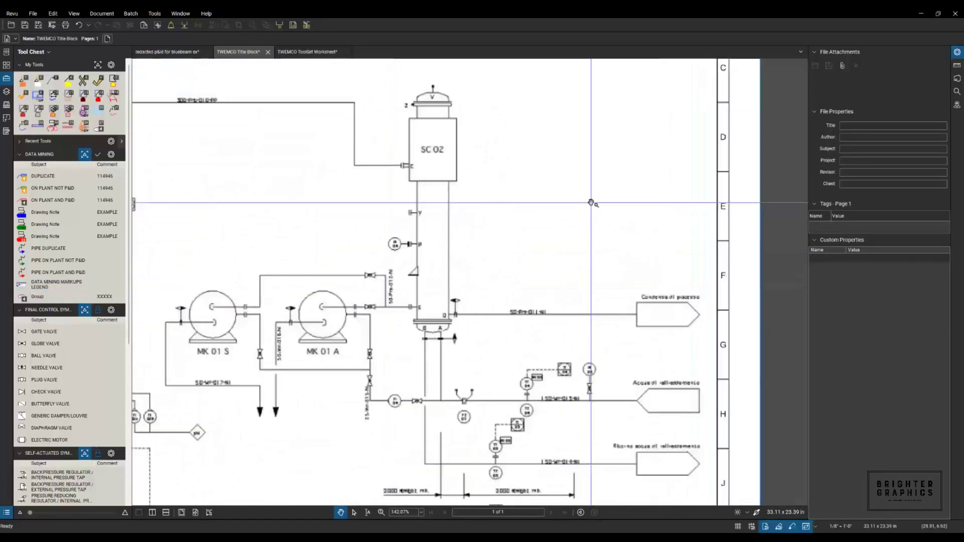
scroll(585, 214, "up", 1)
scroll(584, 215, "down", 1)
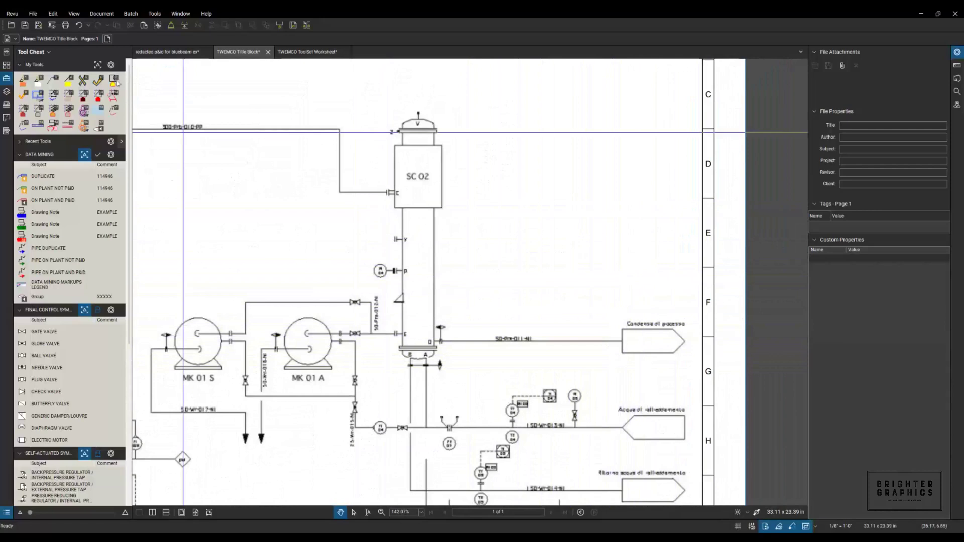
Step: Capture a snapshot of the 'Condensa di processo' outlet tag
left_click(54, 16)
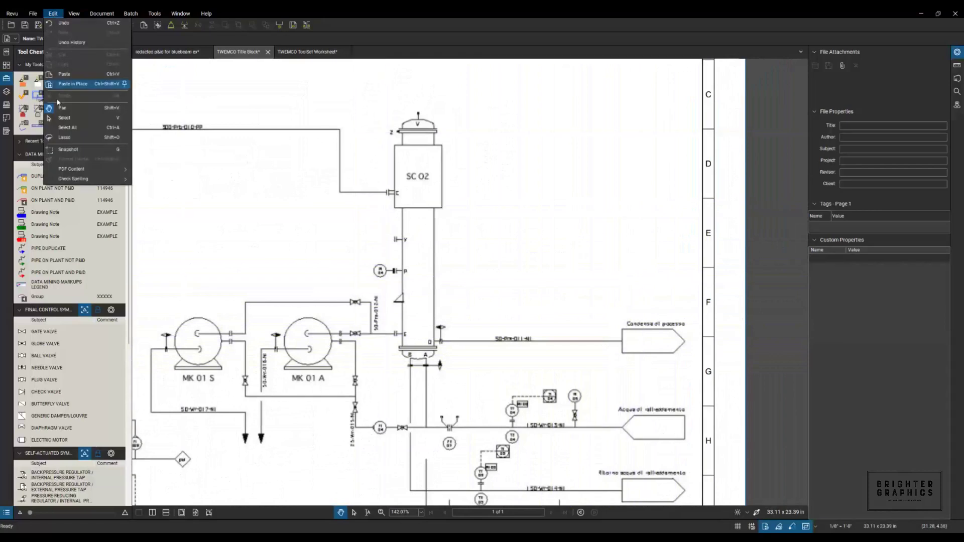
left_click(62, 151)
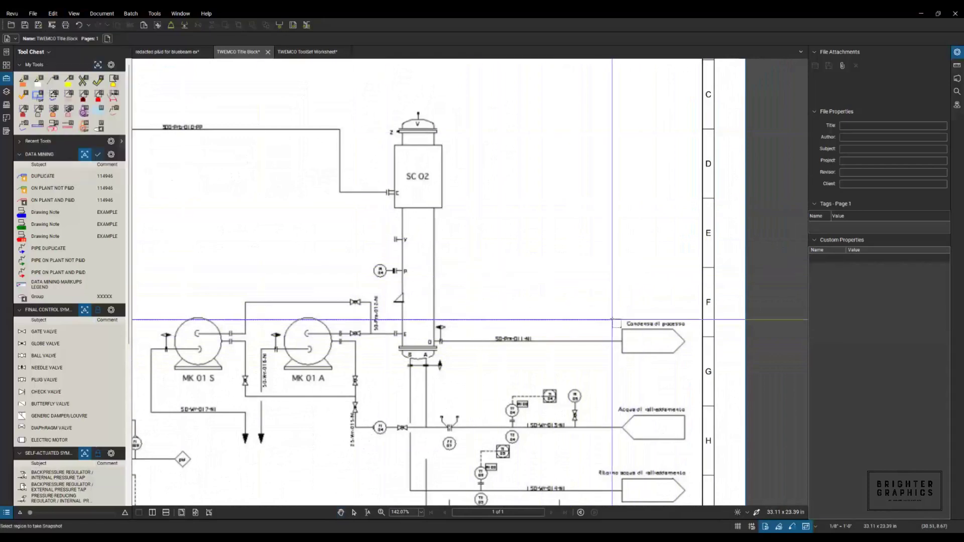
mouse_move(620, 319)
left_mouse_down()
mouse_move(676, 365)
mouse_move(690, 357)
left_mouse_up()
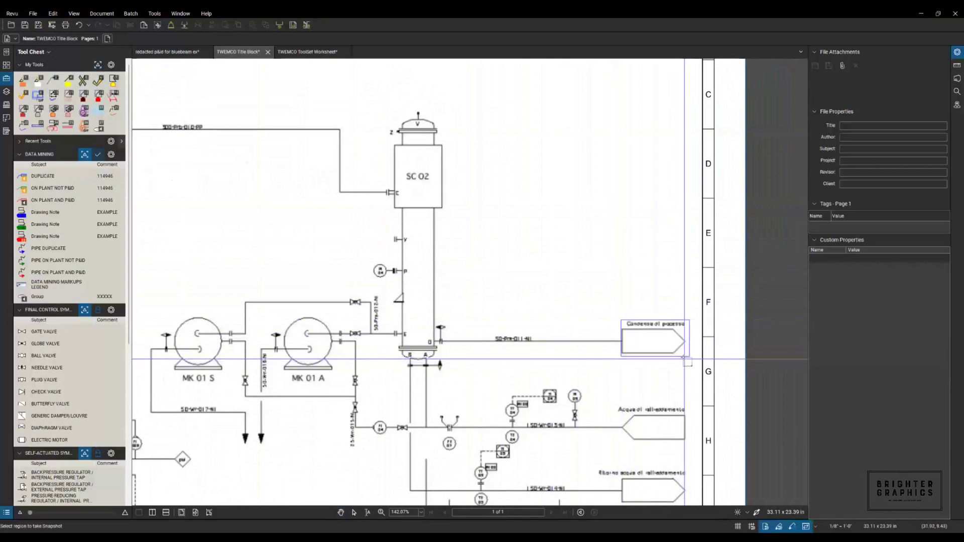
Step: Paste the snapshot and move it into row F to the right of SC 02
right_click(620, 278)
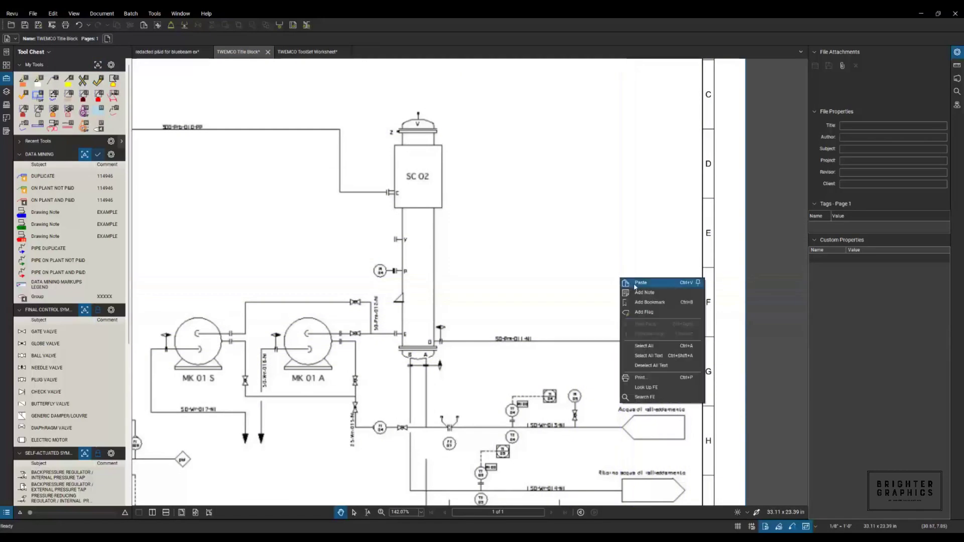
left_click(635, 283)
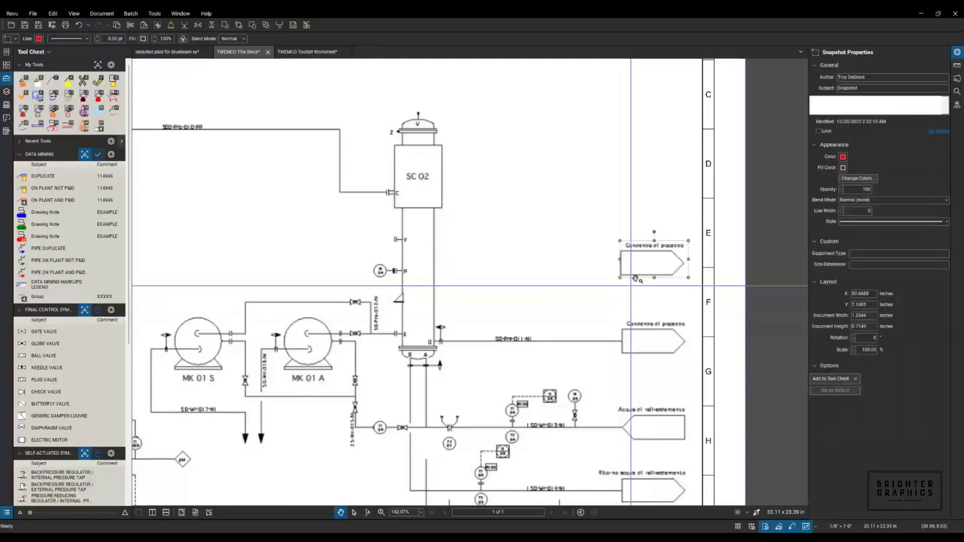
mouse_move(655, 271)
left_mouse_down()
mouse_move(653, 331)
mouse_move(666, 300)
mouse_move(639, 277)
left_mouse_up()
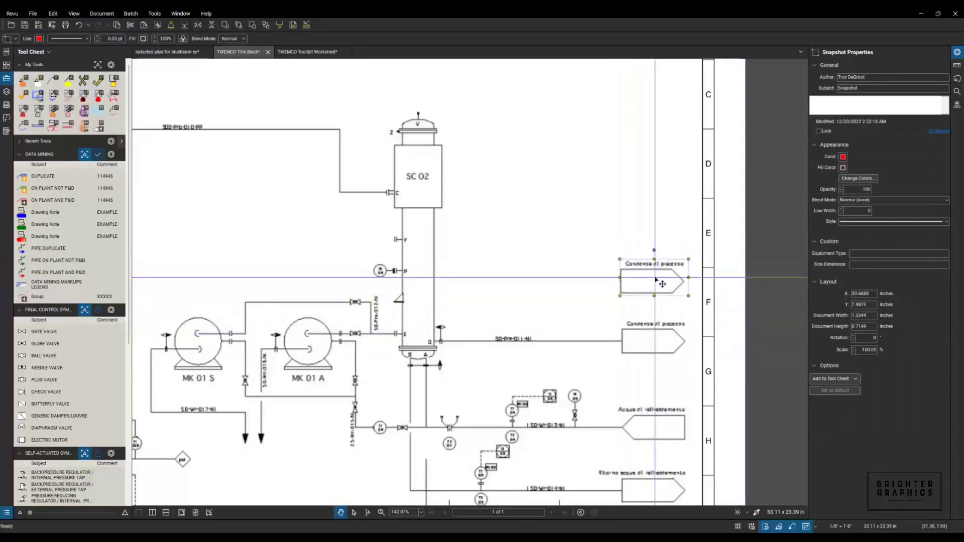
left_click(578, 277)
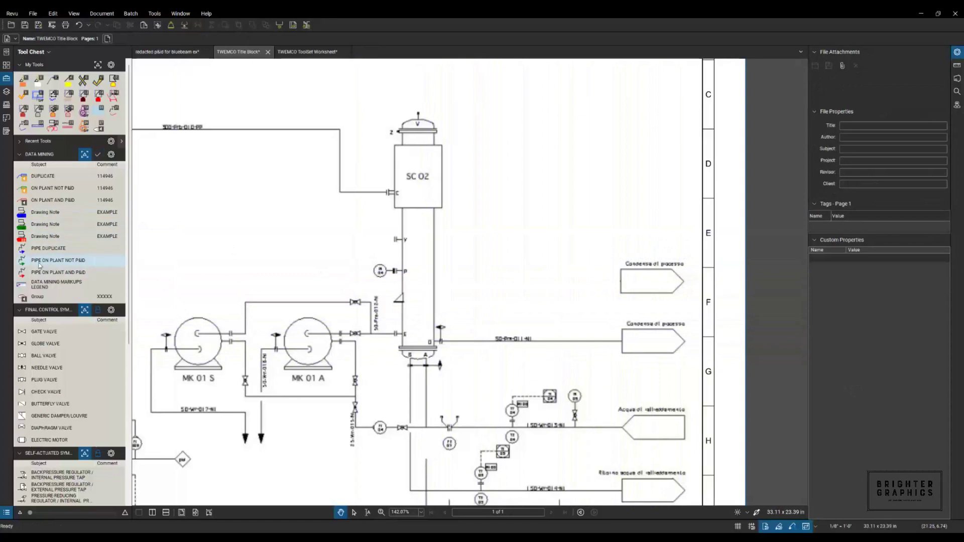
Step: Draw a green Pipe on Plant Not P&ID line from column SC 02 to the new outlet tag
left_click(40, 262)
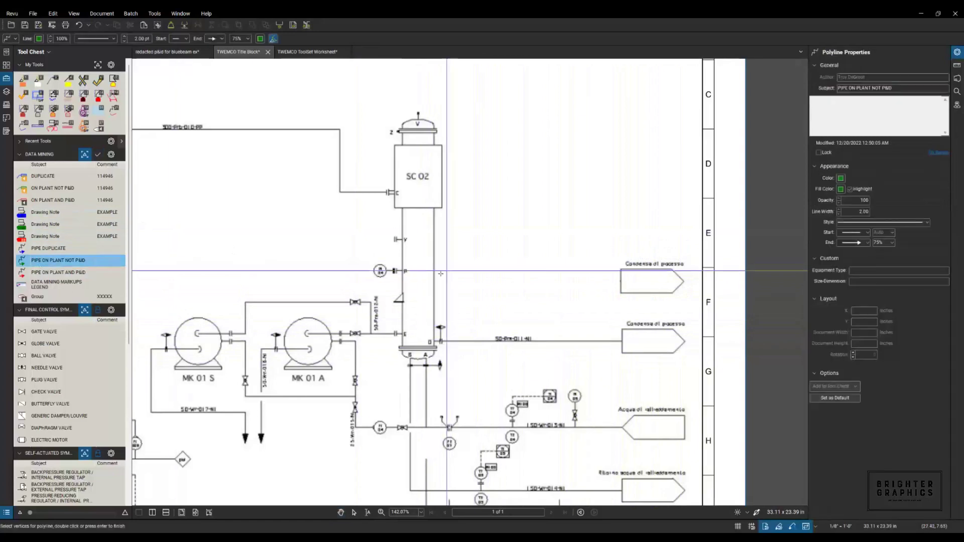
left_click(434, 280)
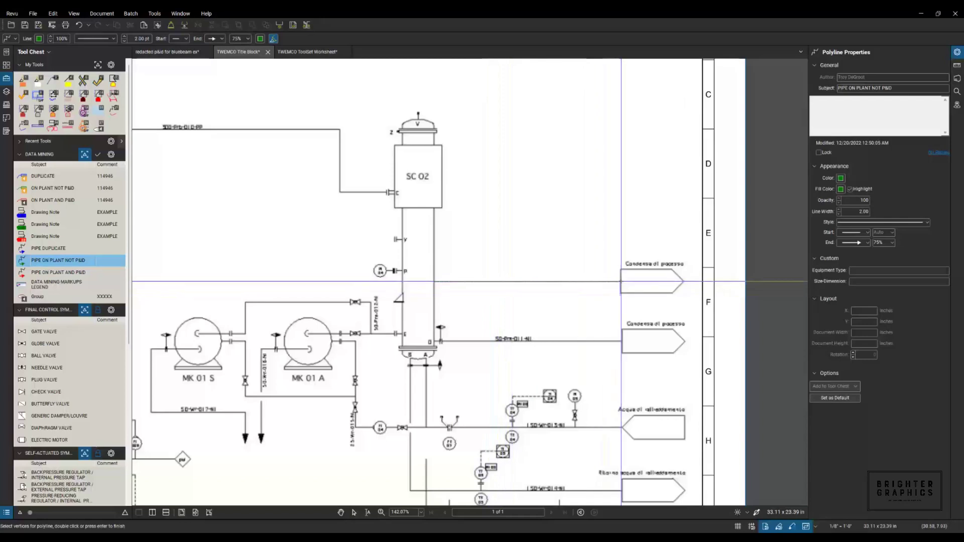
double_click(622, 281)
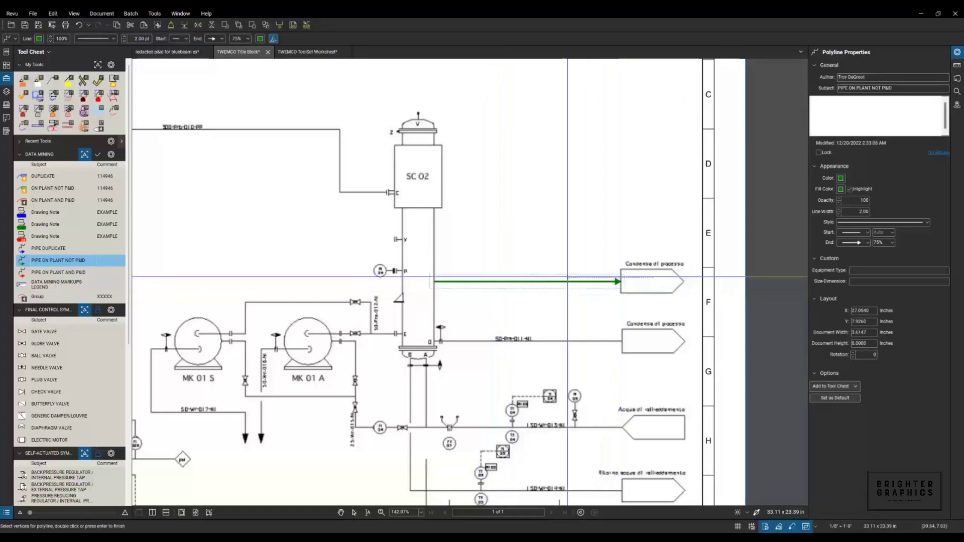
key("Escape")
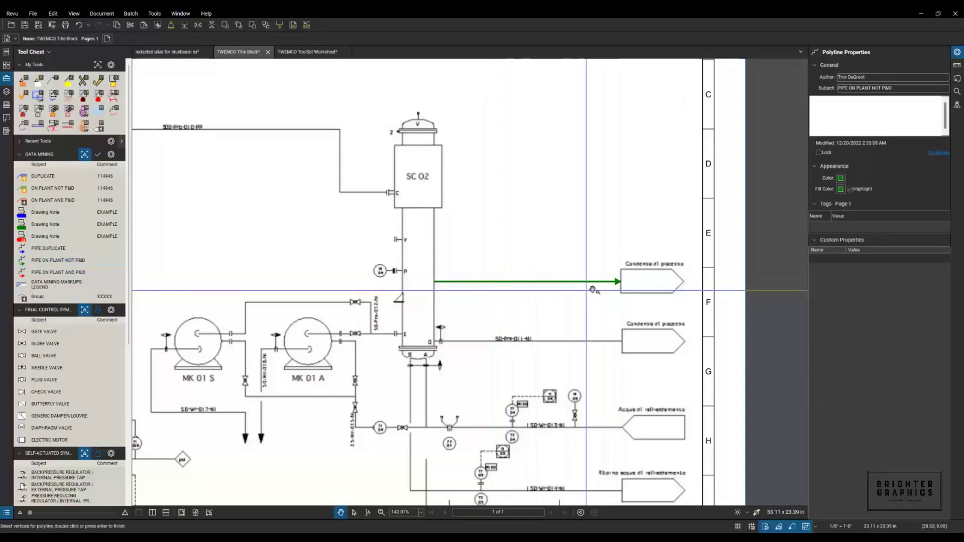
Step: Set the green pipe line's End style to none, removing its arrowhead
left_click(617, 287)
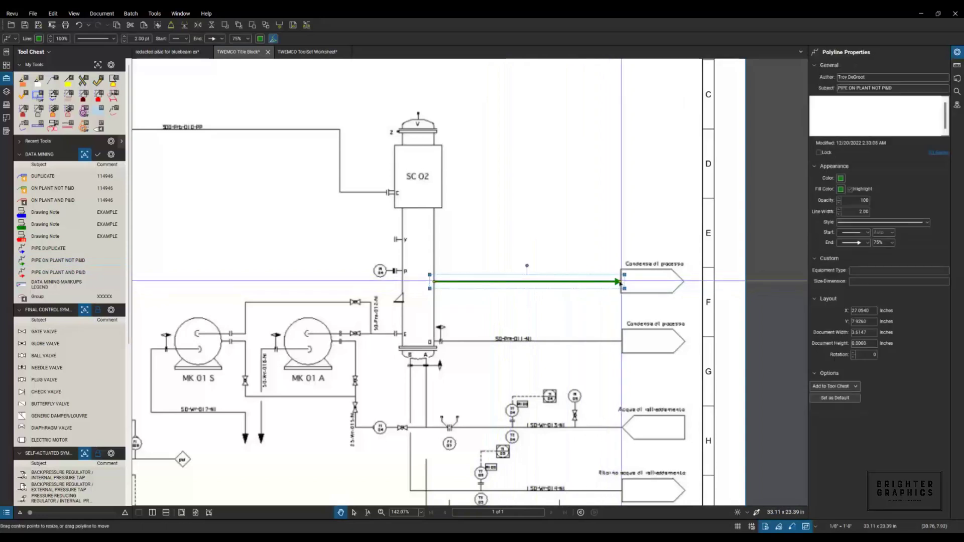
left_click(868, 245)
left_click(864, 253)
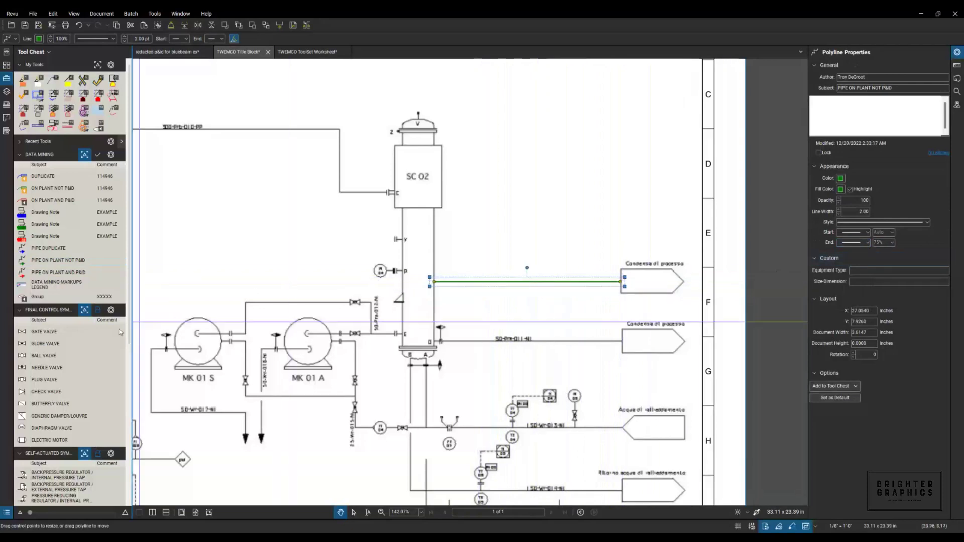
scroll(55, 355, "down", 3)
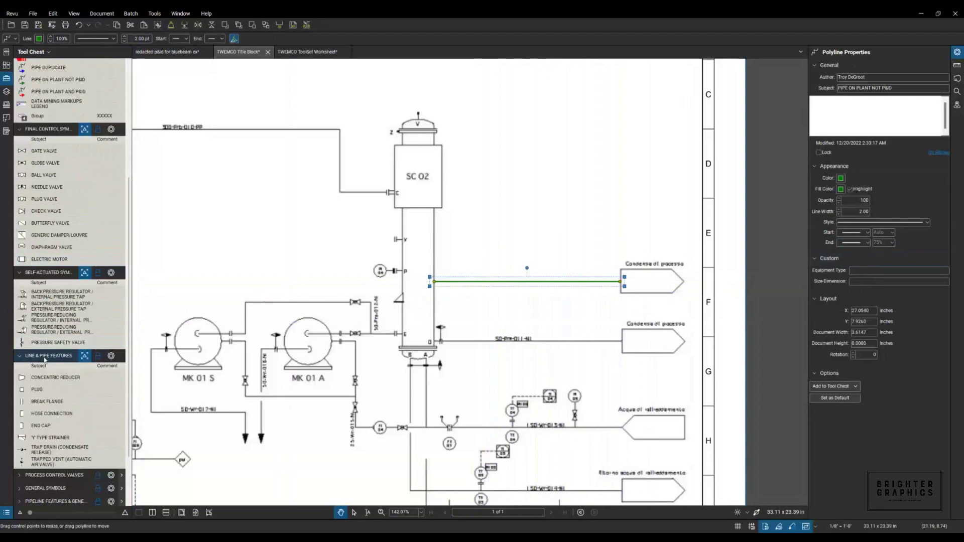
Step: Place a Break Flange where the green line leaves column SC 02
left_click(47, 401)
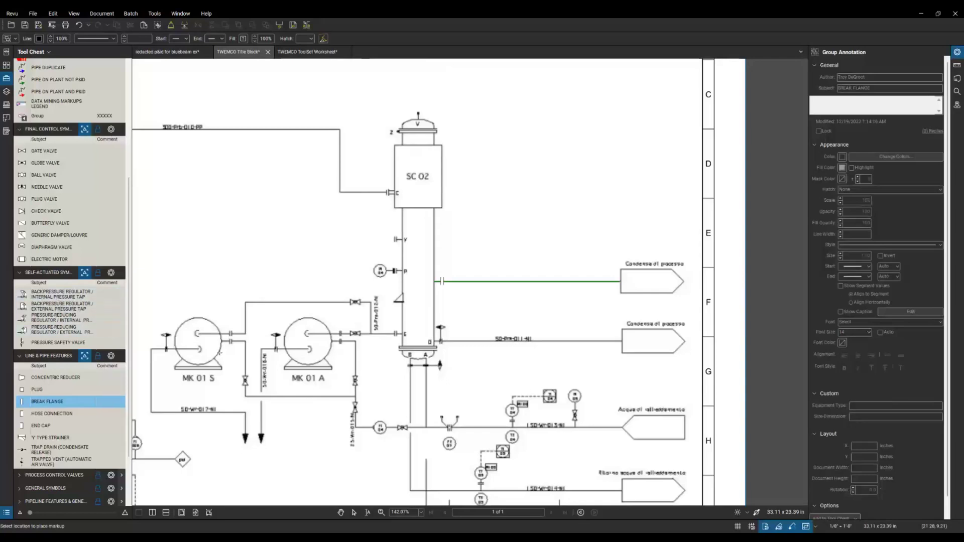
scroll(220, 353, "down", 2)
key("Escape")
Step: Place a Backpressure Regulator symbol on the top pipe feeding SC 02
scroll(243, 283, "down", 3)
left_click_drag(243, 284, 346, 301)
scroll(347, 301, "up", 1)
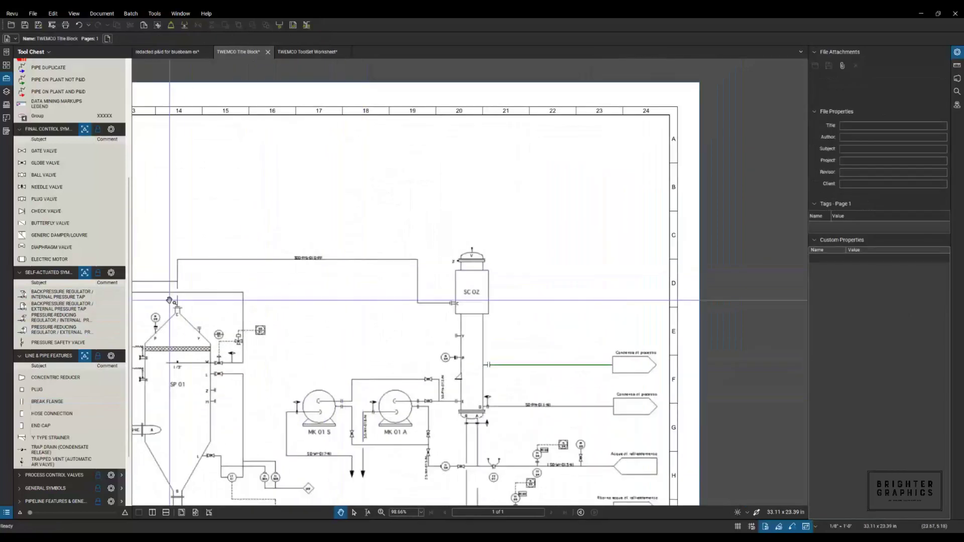
left_click(51, 298)
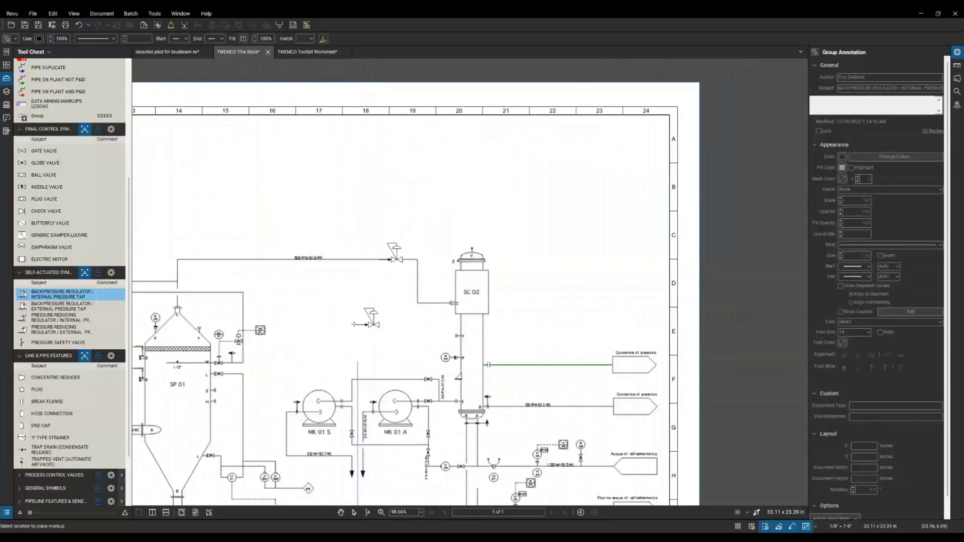
key("Escape")
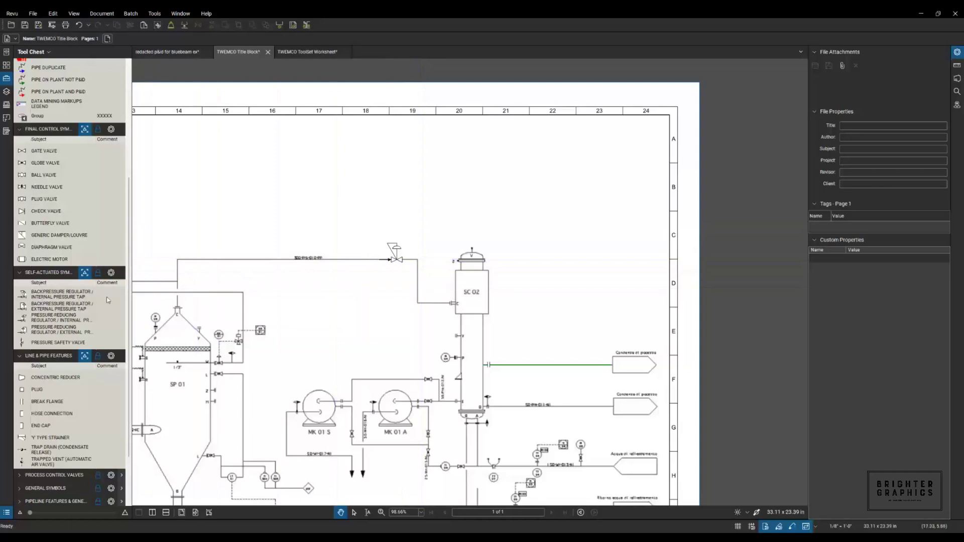
scroll(84, 312, "up", 3)
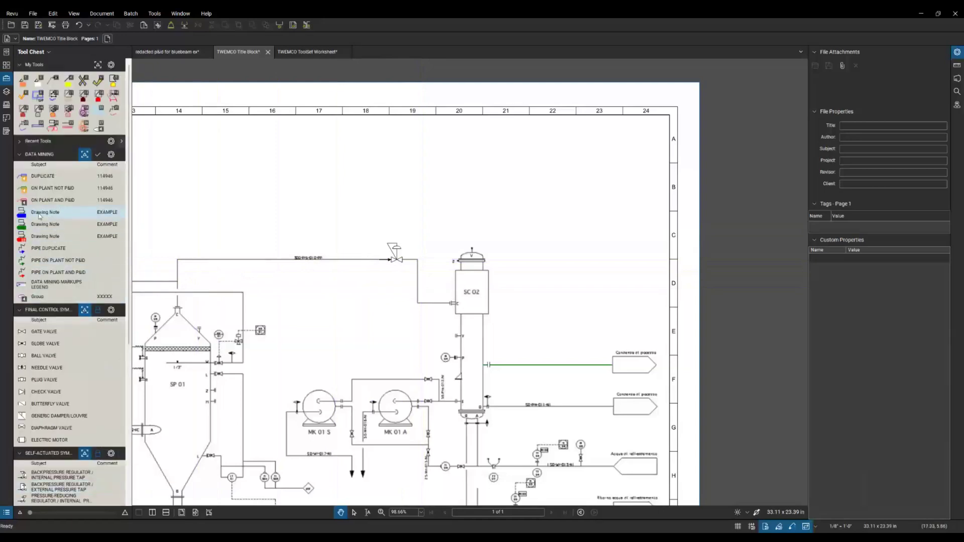
Step: Draw a Drawing Note cloud around pump MK 01 S with a 'NEEDS REPLACEMENT' callout above it
left_click(40, 213)
left_click_drag(290, 384, 344, 431)
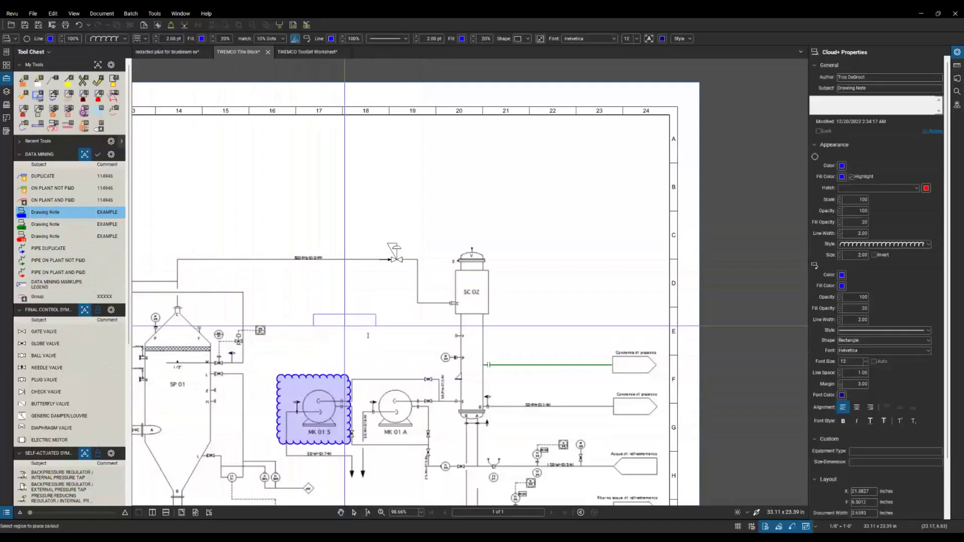
left_click(344, 326)
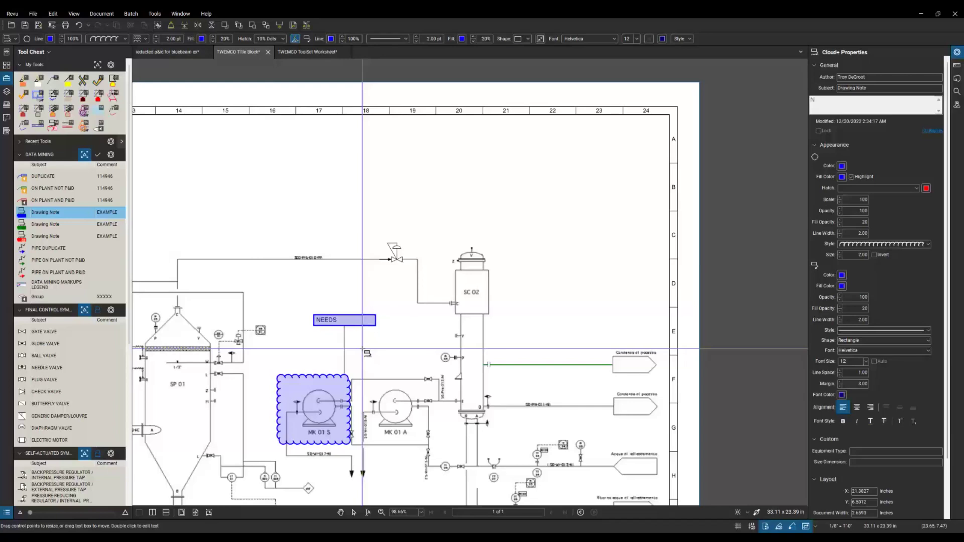
type("ENT")
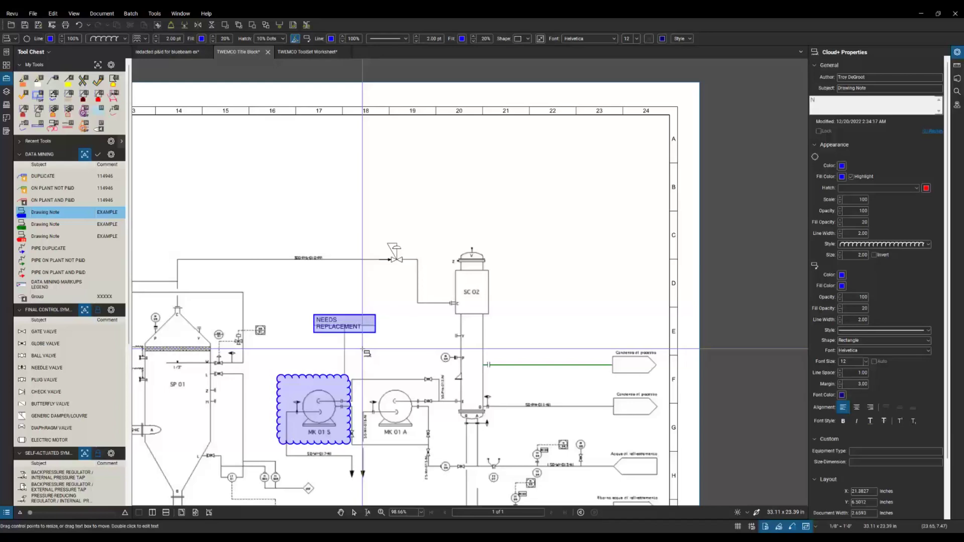
key("Escape")
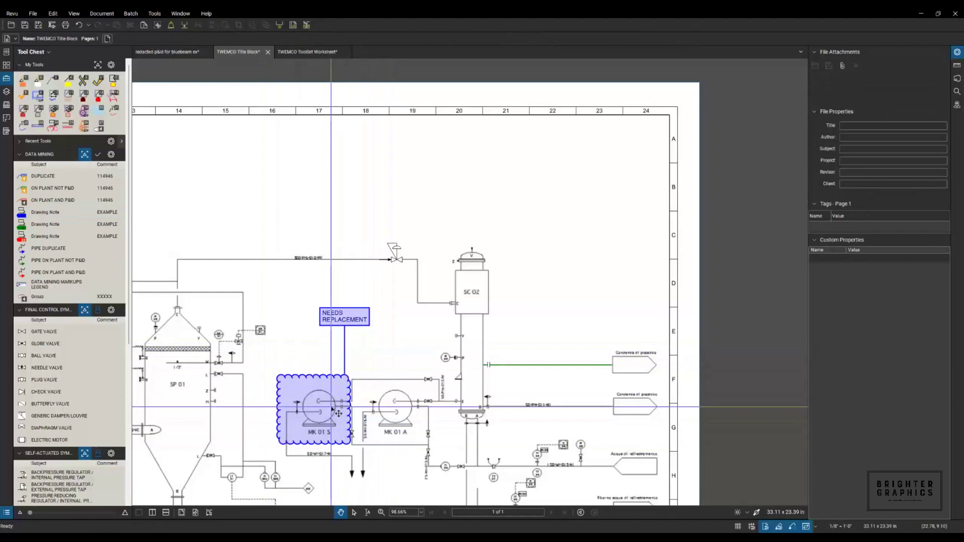
Step: Attach the istockphoto industrial valves image to the backpressure regulator via Capture From File, then view it
left_click(397, 255)
right_click(397, 255)
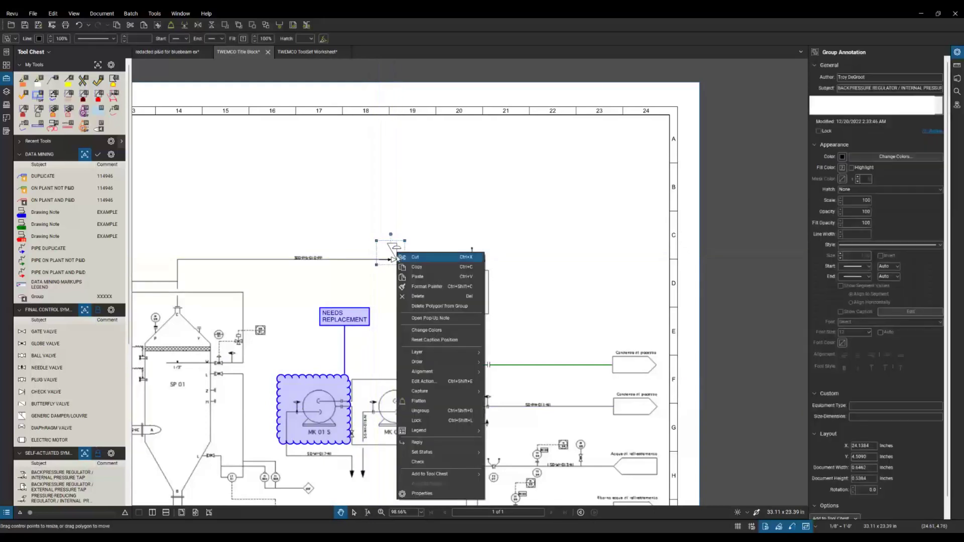
mouse_move(432, 391)
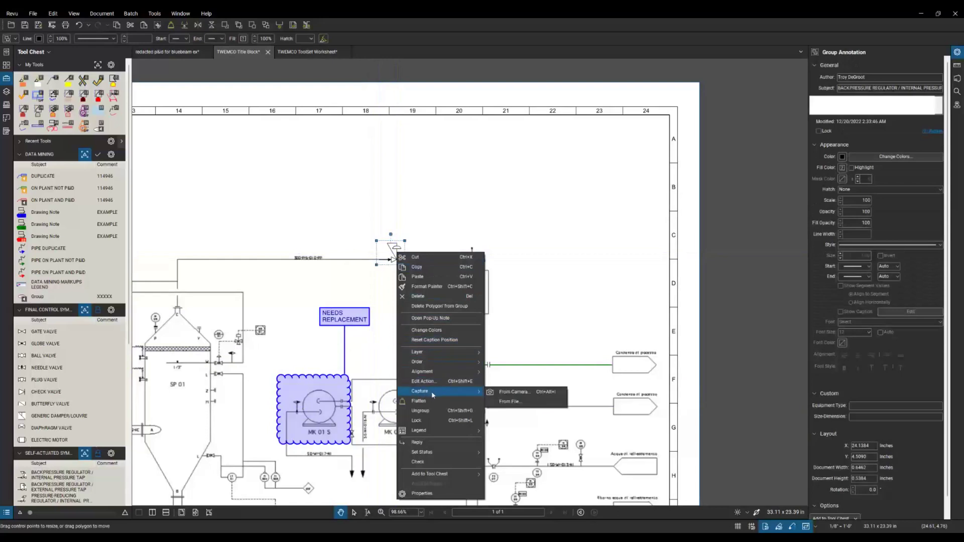
left_click(519, 406)
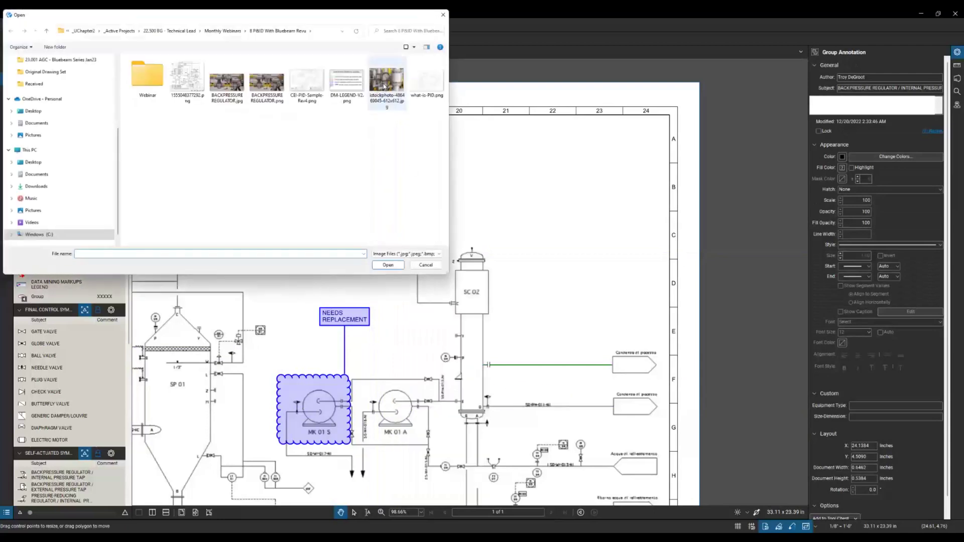
double_click(384, 86)
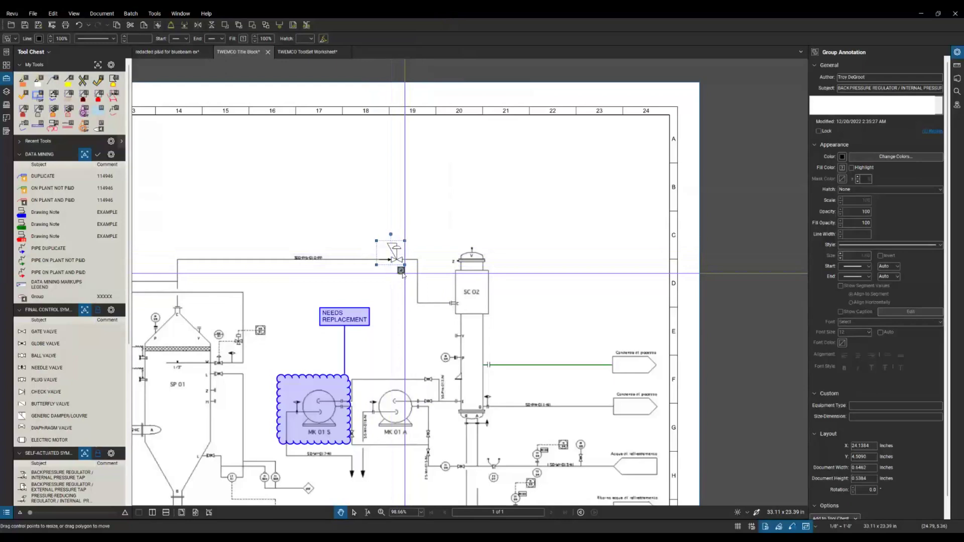
left_click(413, 267)
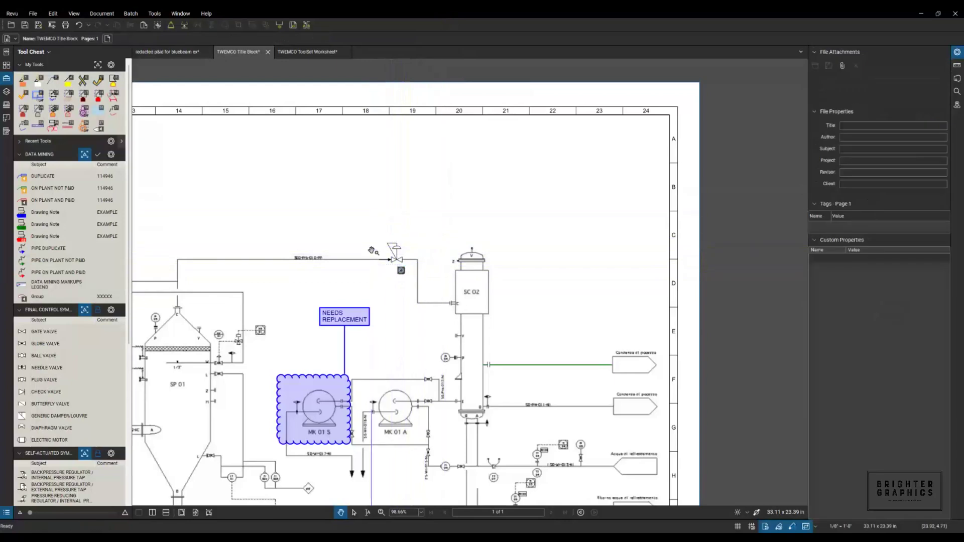
left_click(401, 272)
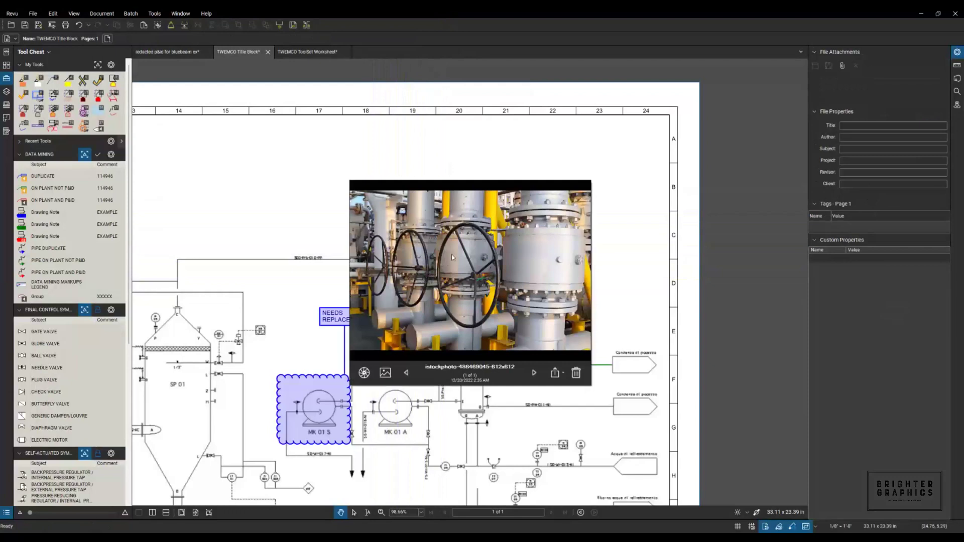